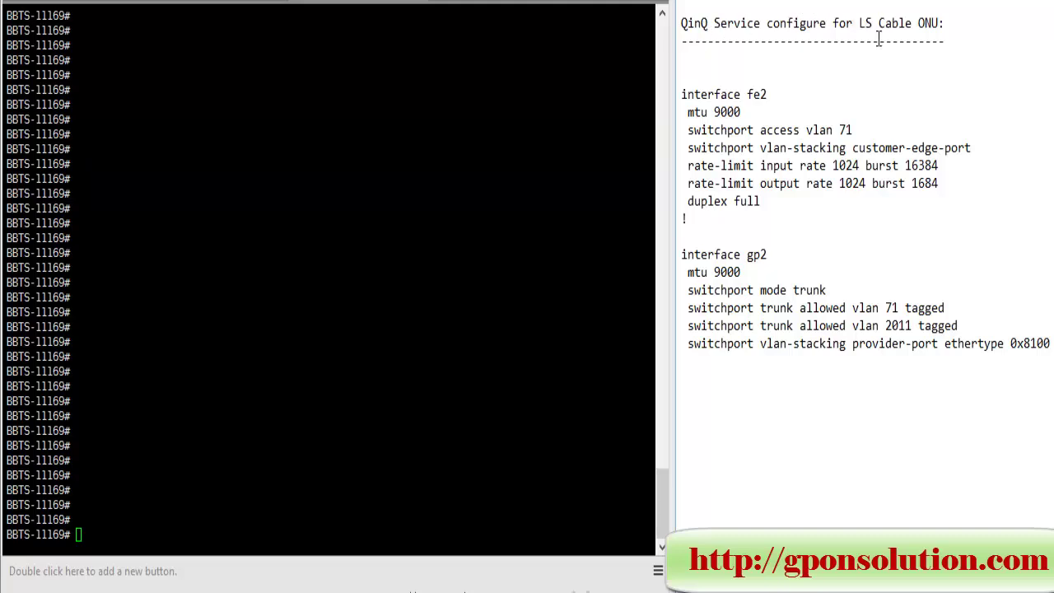
Display the ONU's system information with the command sh sysinfo.
left_click_drag(918, 23, 939, 23)
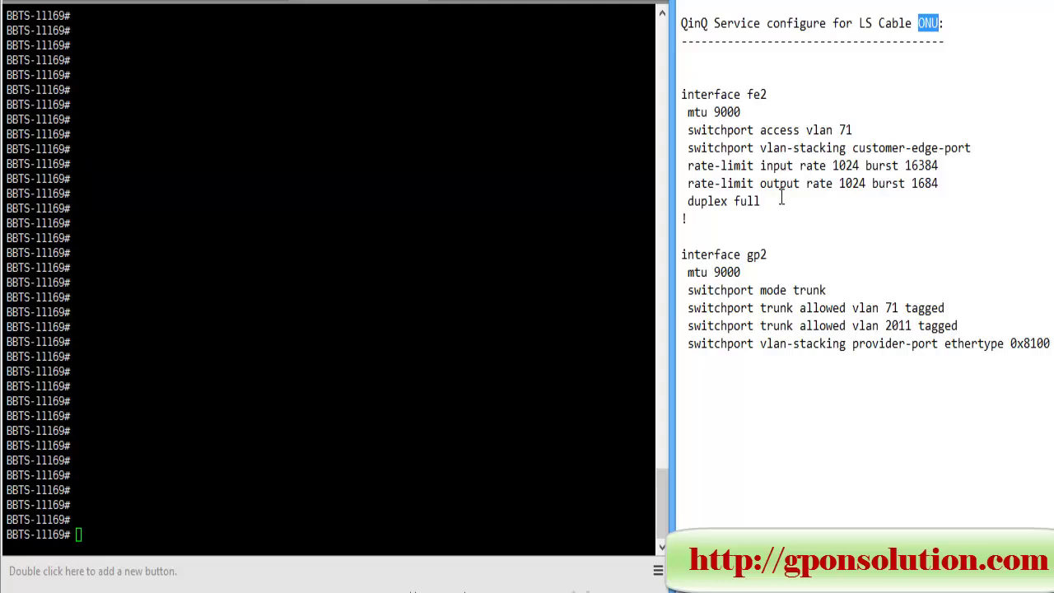
left_click(341, 278)
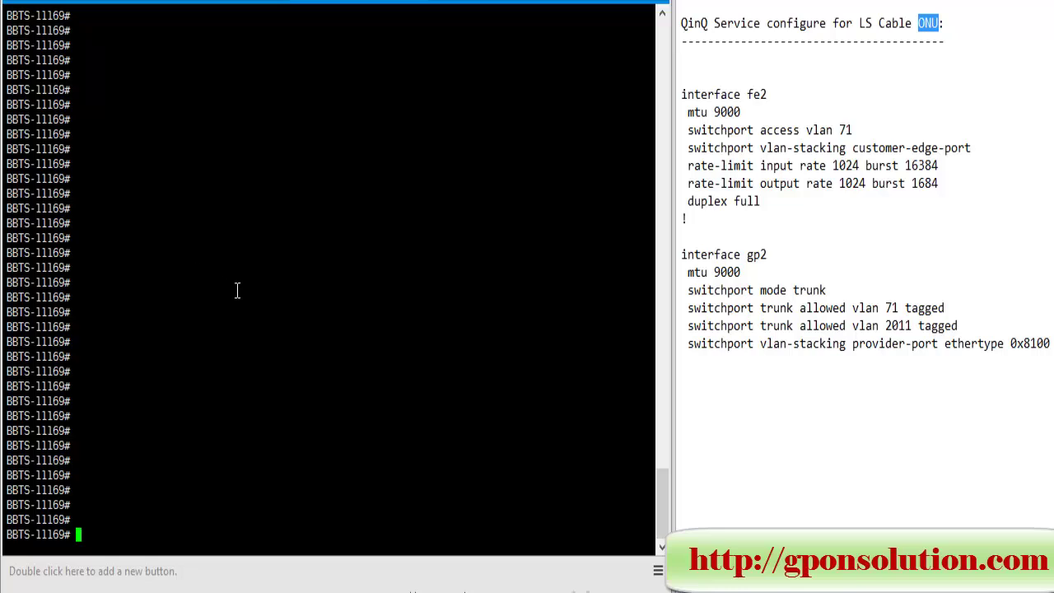
type("sh sys")
key("Tab")
type("i")
key("Tab")
key("Return")
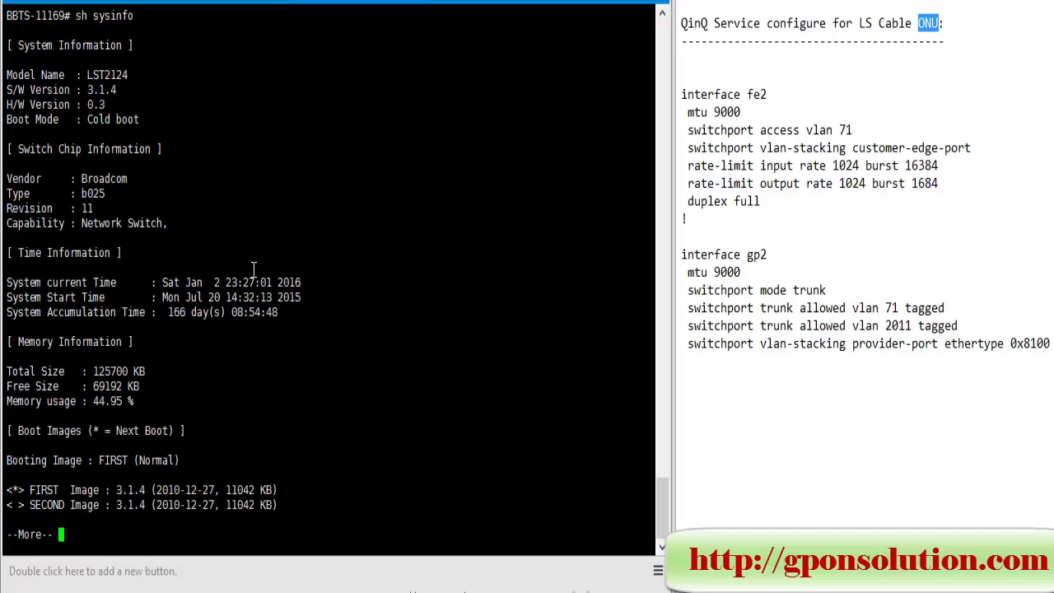
Examine the model name, software version and boot images in the system information, then page to the end of the output.
scroll(348, 257, "up", 2)
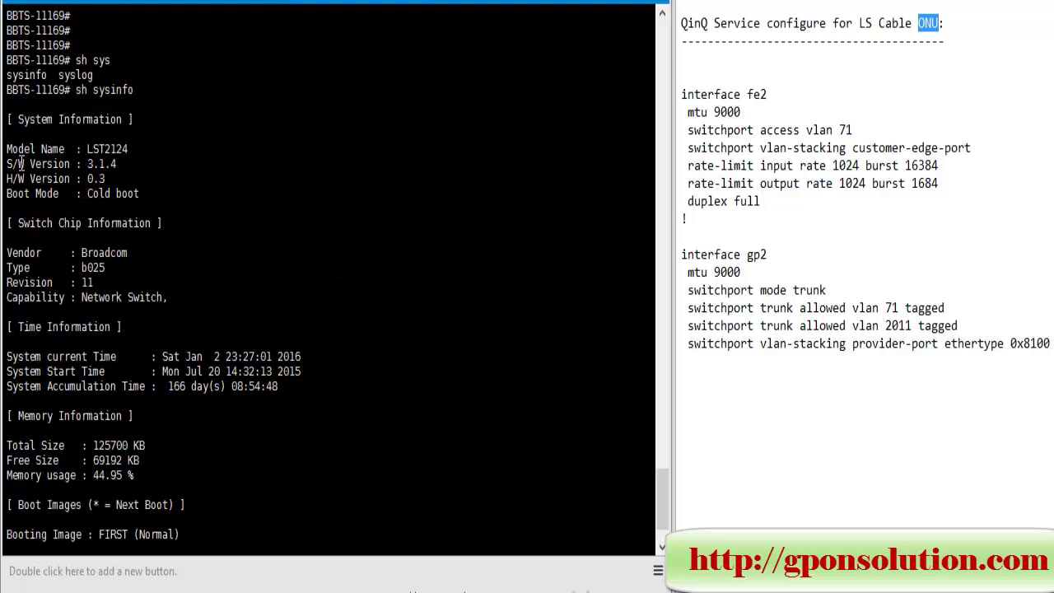
left_click_drag(11, 149, 133, 150)
double_click(108, 150)
left_click(78, 170)
left_click_drag(118, 164, 7, 165)
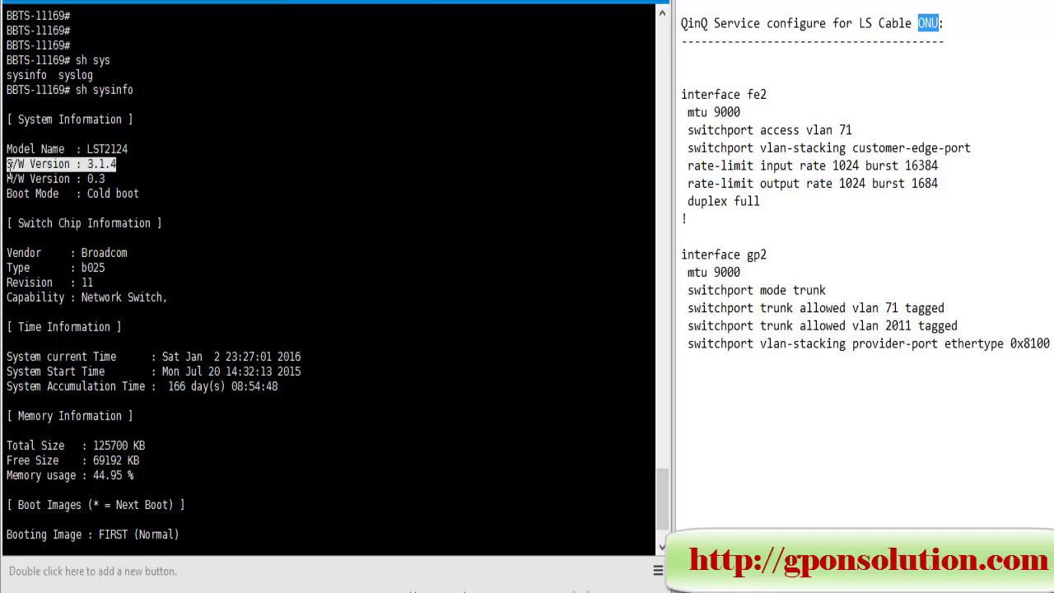
left_click(158, 179)
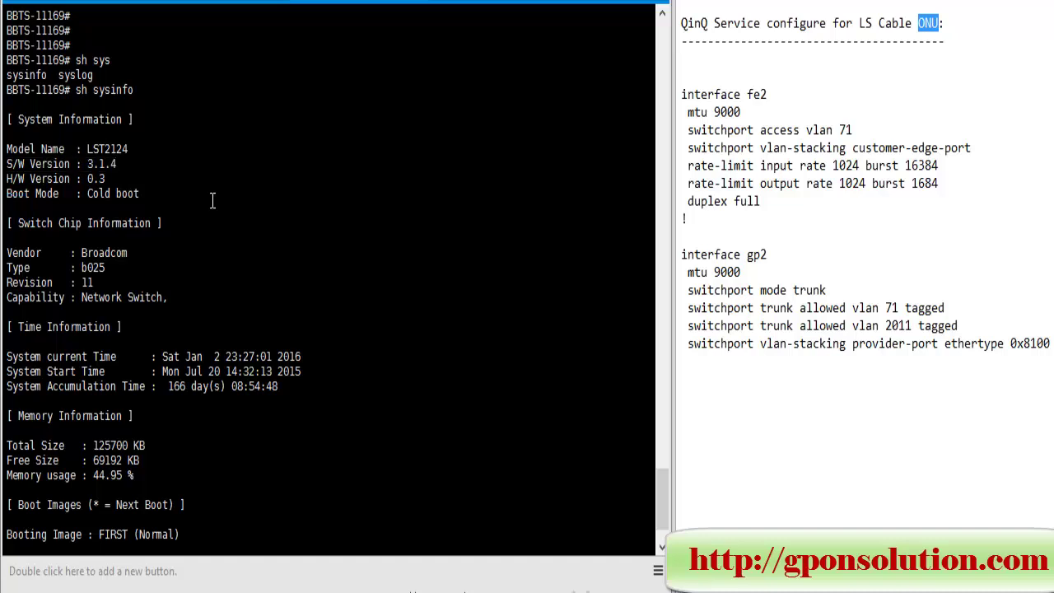
scroll(213, 202, "down", 2)
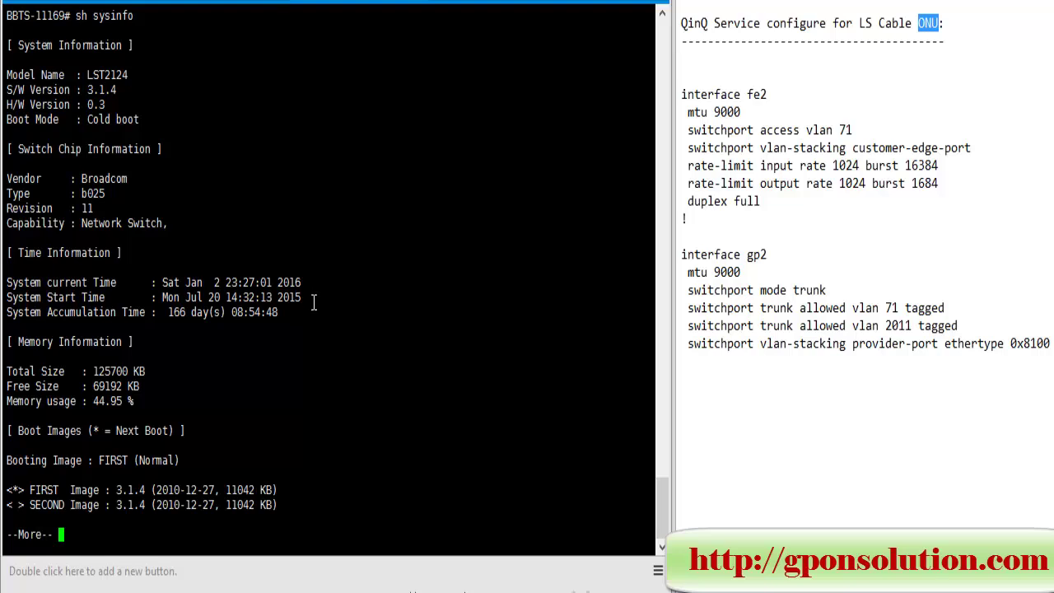
mouse_move(27, 487)
left_mouse_down()
mouse_move(311, 491)
mouse_move(271, 504)
mouse_move(282, 502)
mouse_move(53, 476)
mouse_move(9, 489)
left_mouse_up()
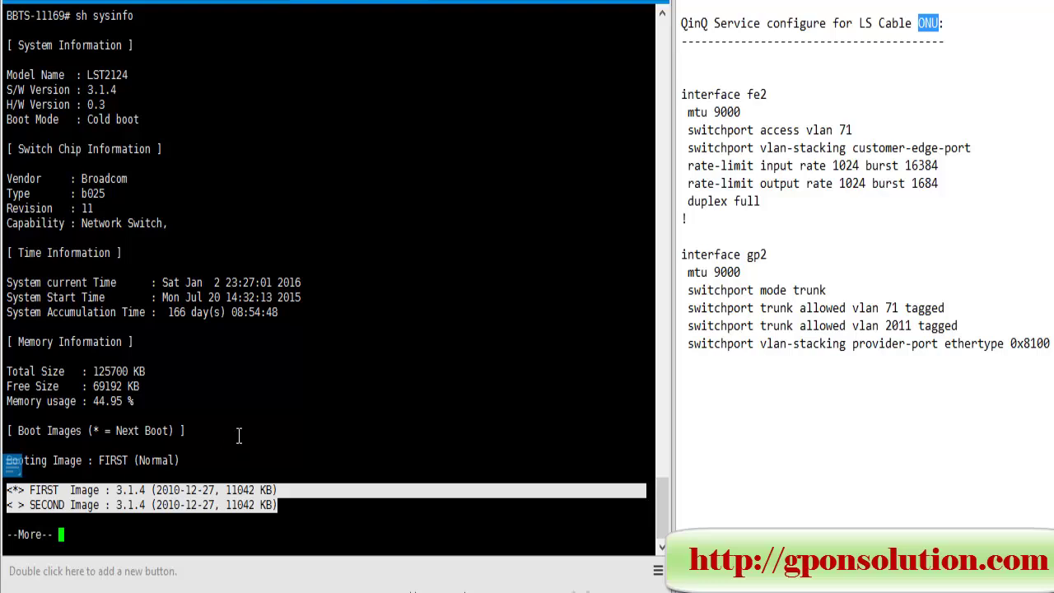
left_click(300, 435)
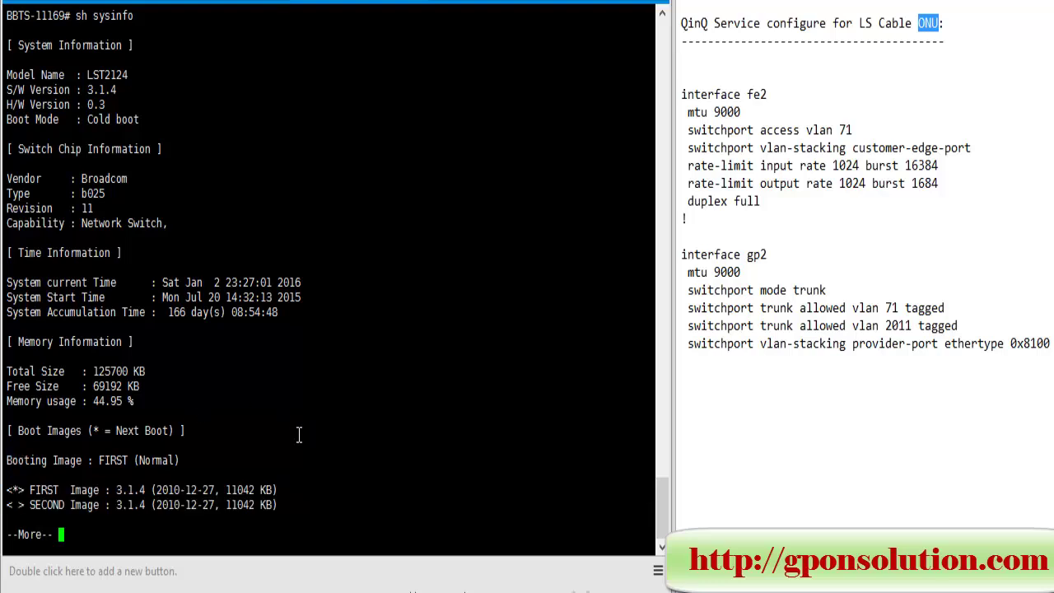
key("space")
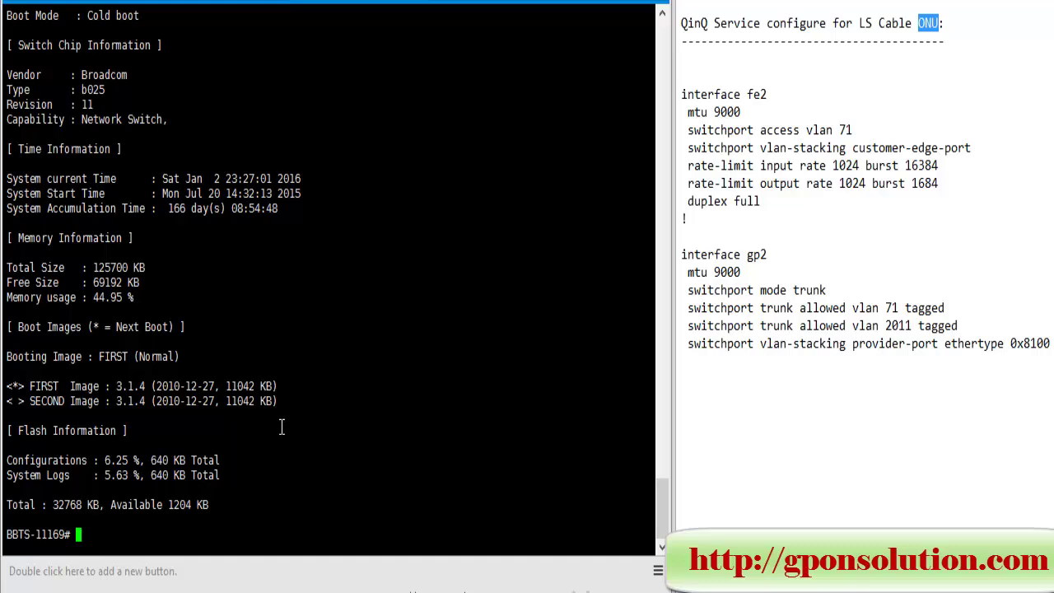
Display the running configuration with sh run and check the access VLAN line of interface fe1.
type("sh run")
key("Return")
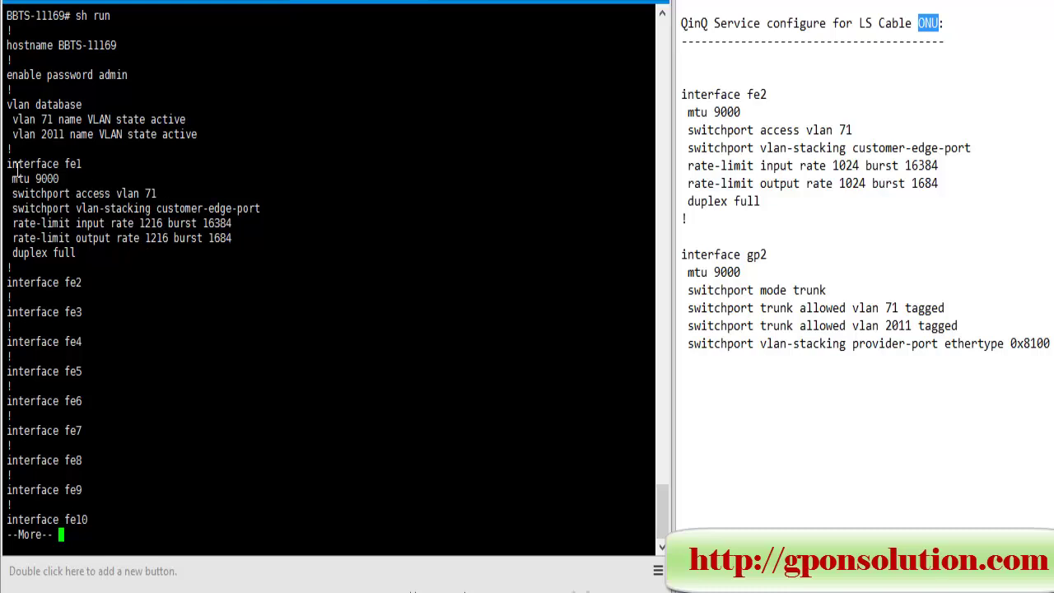
left_click_drag(9, 163, 84, 164)
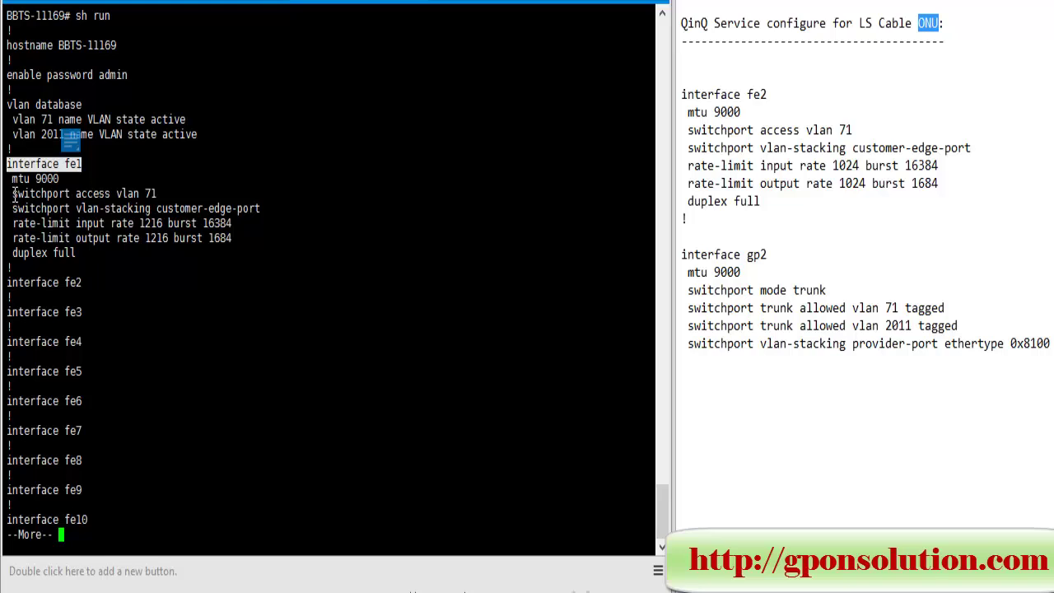
mouse_move(14, 194)
left_mouse_down()
mouse_move(156, 193)
mouse_move(13, 192)
left_mouse_up()
left_click(154, 193)
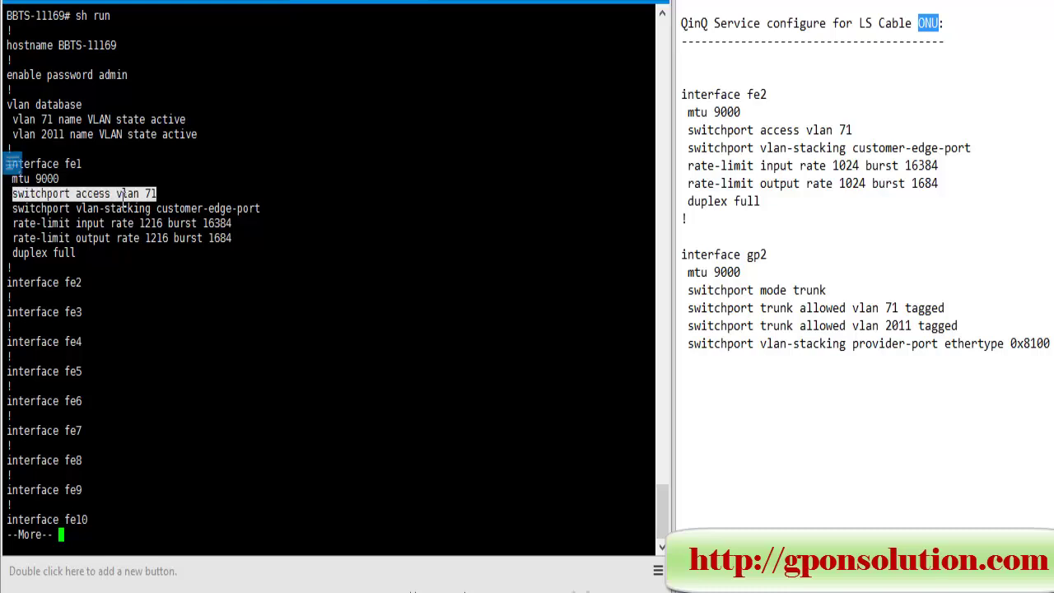
left_click(123, 196)
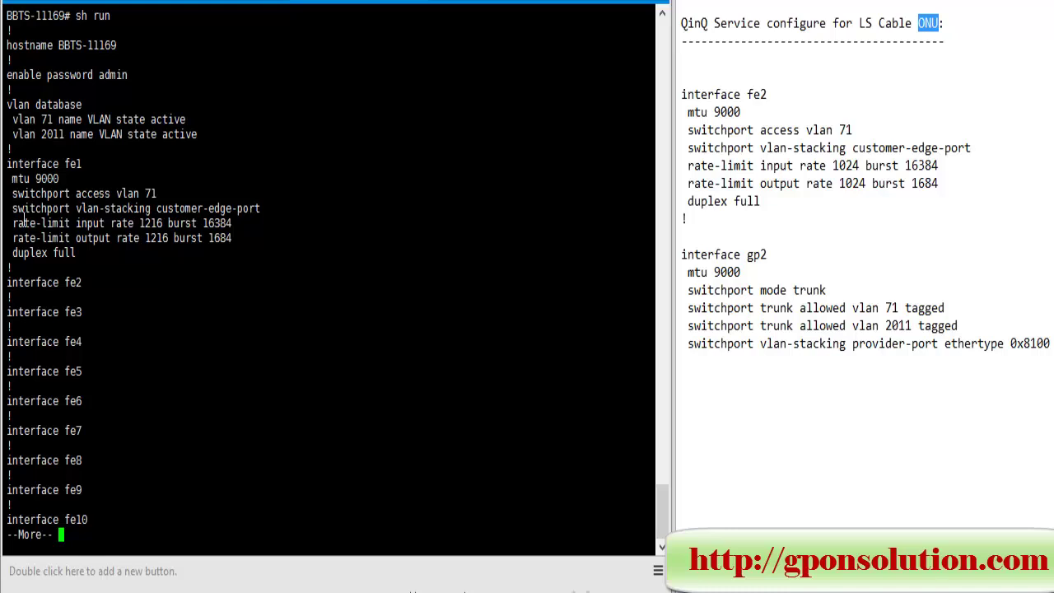
Examine the VLAN-stacking, rate-limit and duplex settings of interface fe1 in the running configuration.
left_click_drag(13, 208, 265, 211)
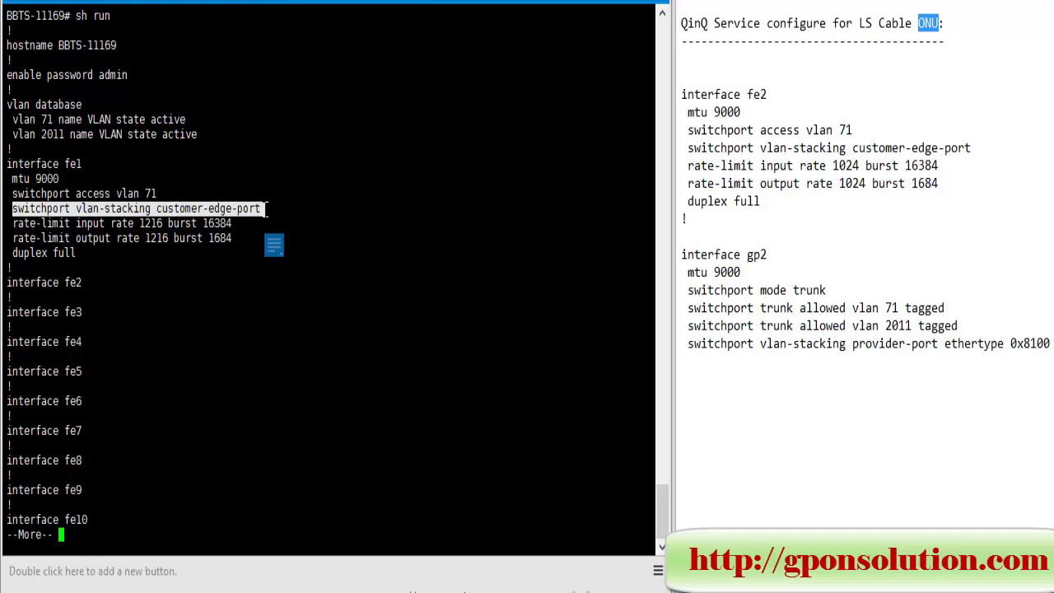
left_click_drag(264, 209, 170, 207)
left_click_drag(259, 208, 135, 228)
left_click(90, 226)
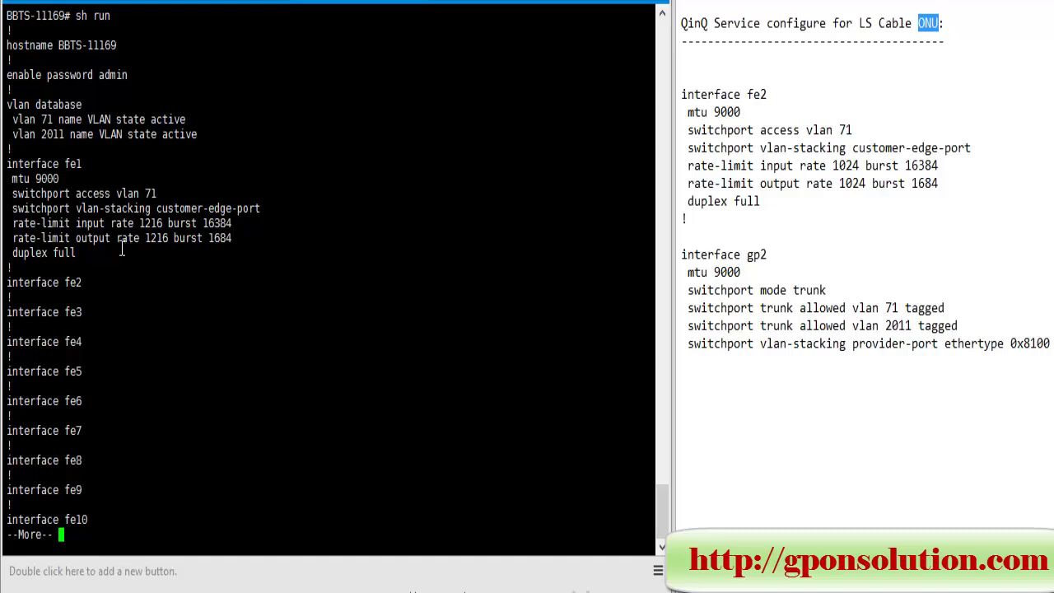
left_click_drag(13, 238, 234, 239)
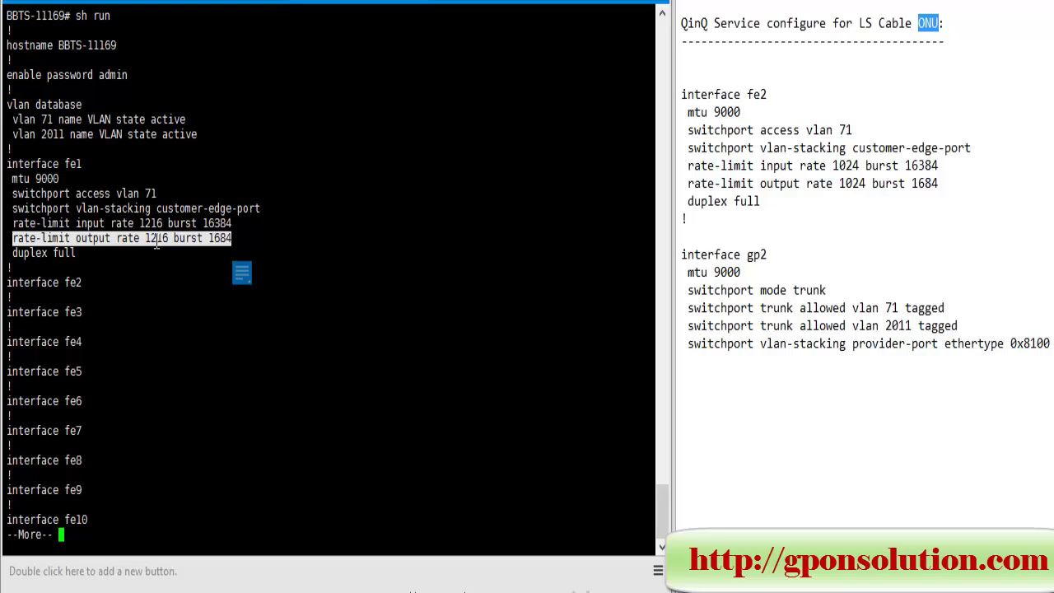
double_click(157, 238)
double_click(219, 238)
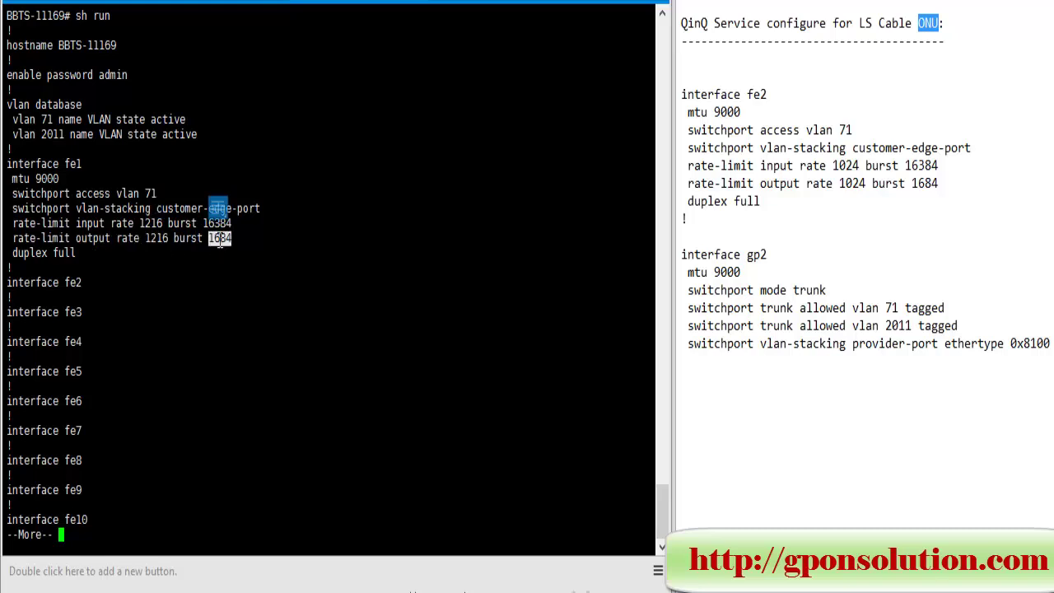
left_click(212, 244)
left_click_drag(12, 253, 89, 257)
left_click(275, 260)
Review the VLAN database entries and compare them with the access VLAN of interface fe1.
scroll(251, 146, "up", 2)
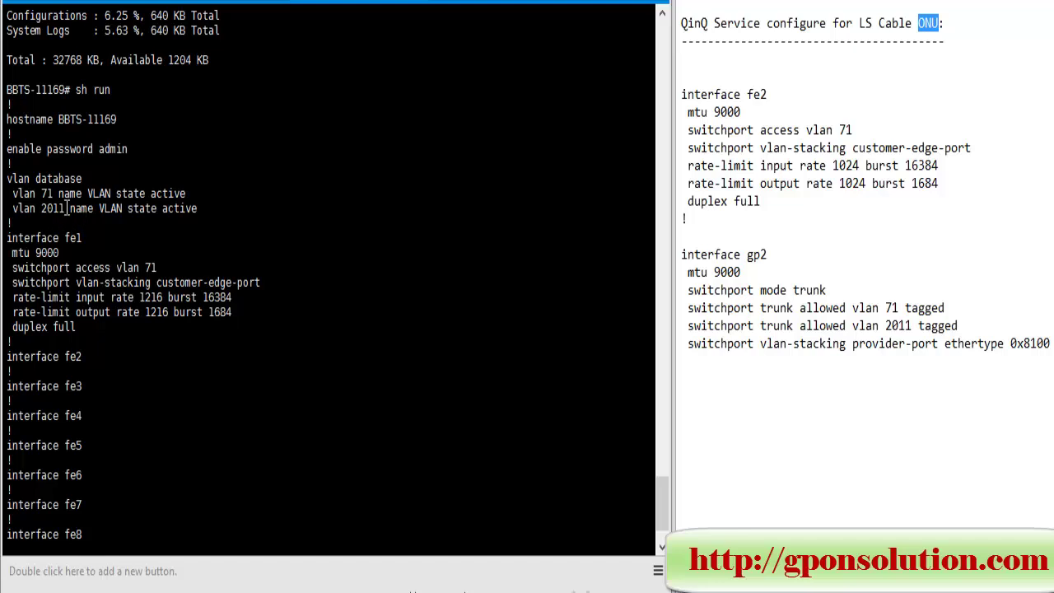
left_click_drag(66, 177, 6, 178)
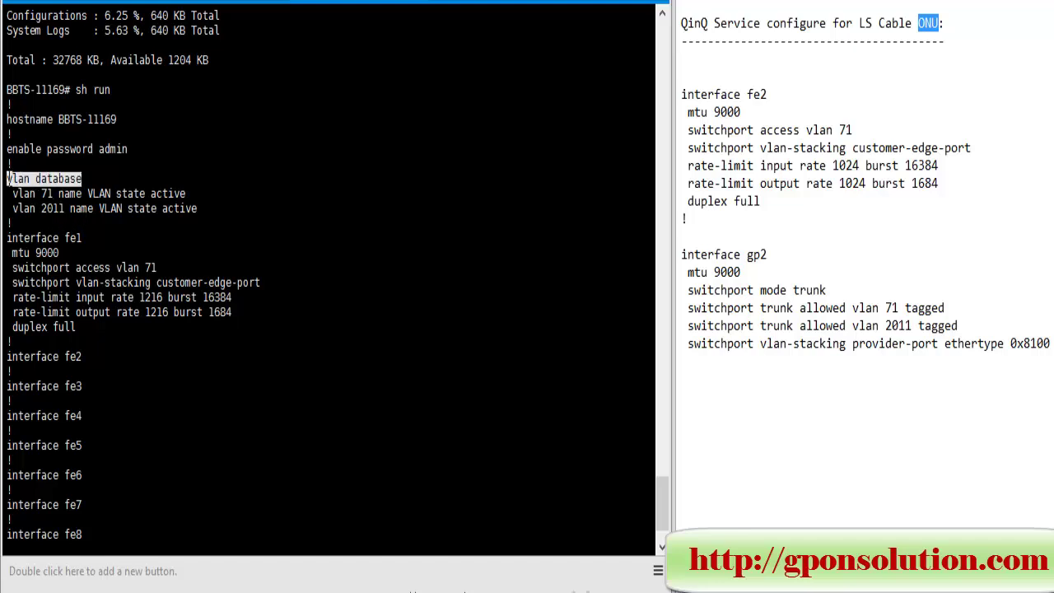
left_click_drag(145, 268, 157, 268)
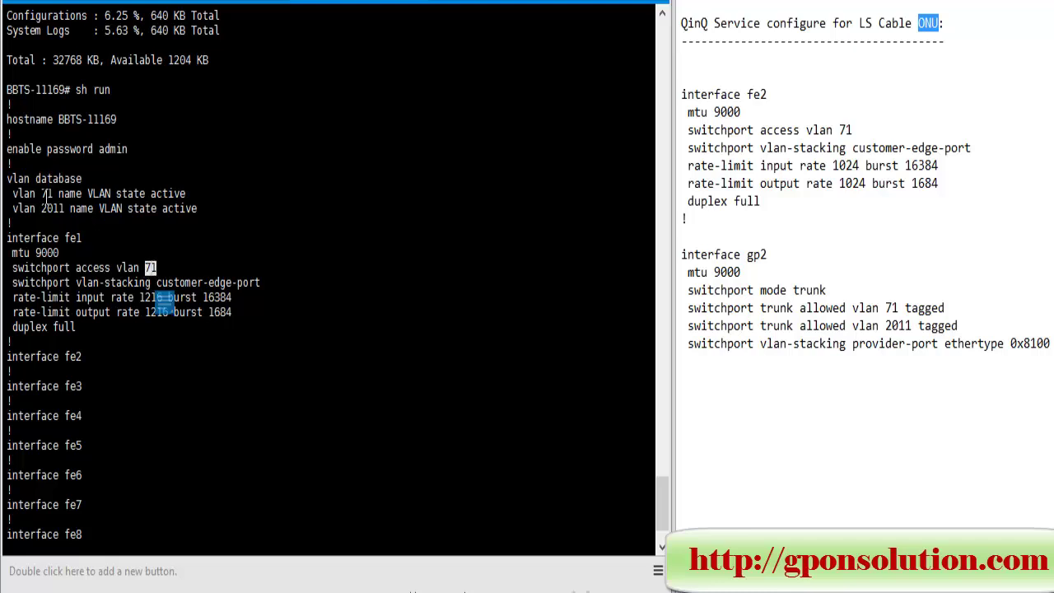
left_click_drag(41, 208, 66, 208)
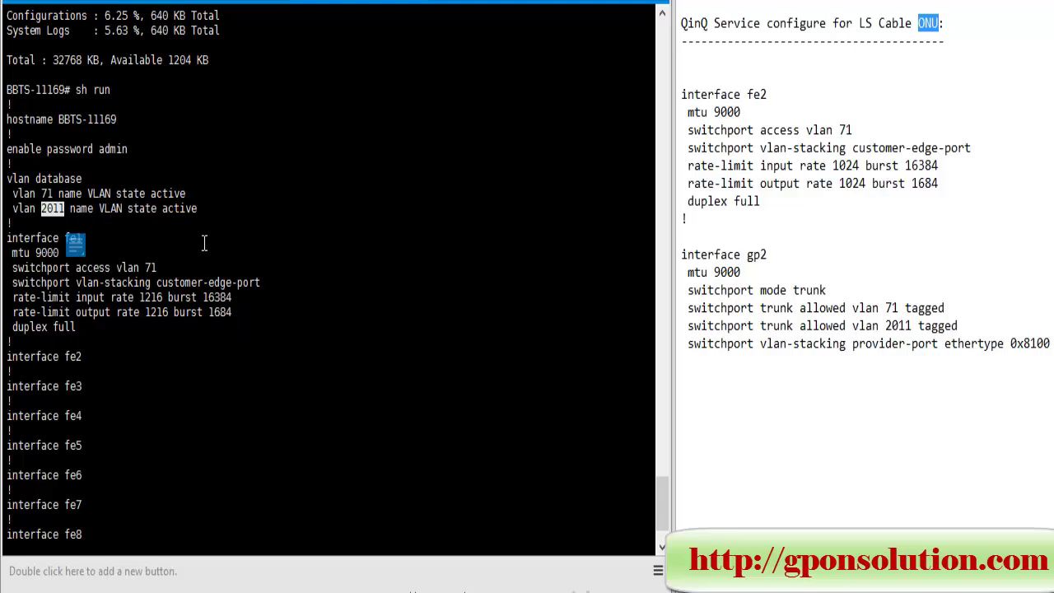
scroll(240, 270, "down", 2)
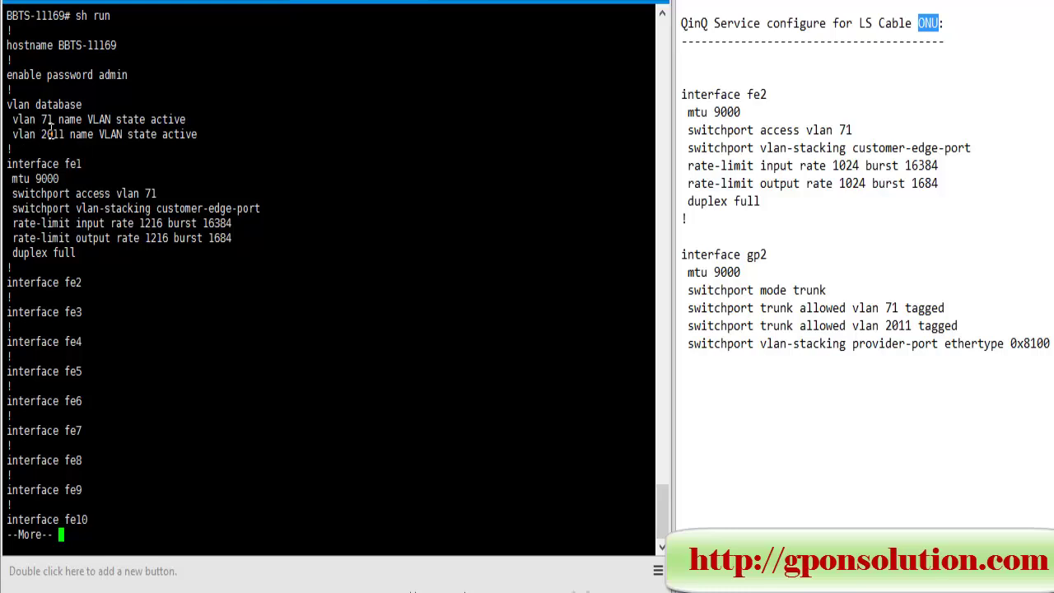
double_click(52, 134)
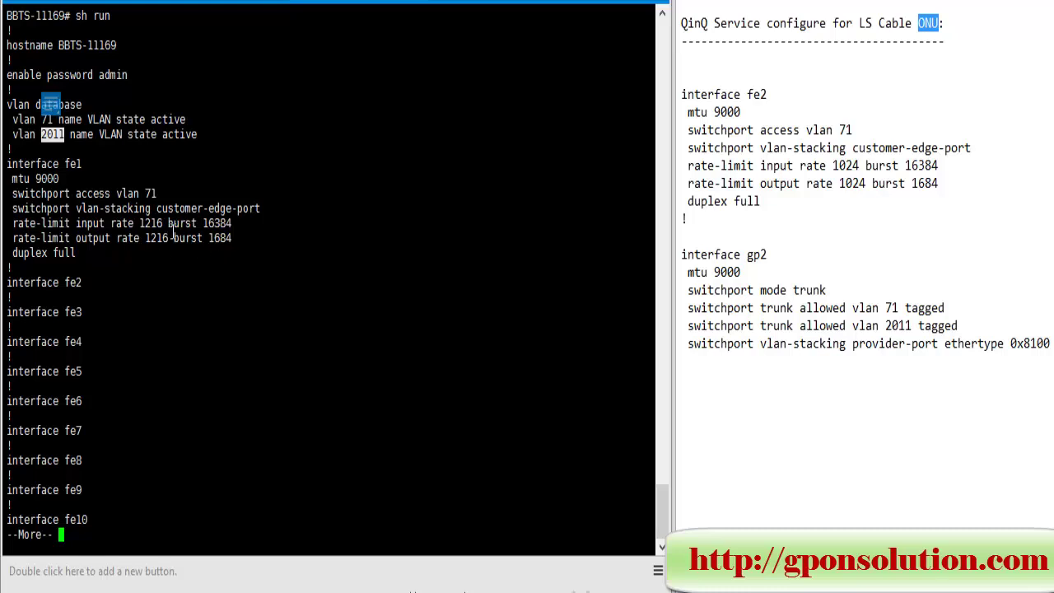
Page through the rest of the running configuration and examine the switchport mode of uplink interface gp1.
key("space")
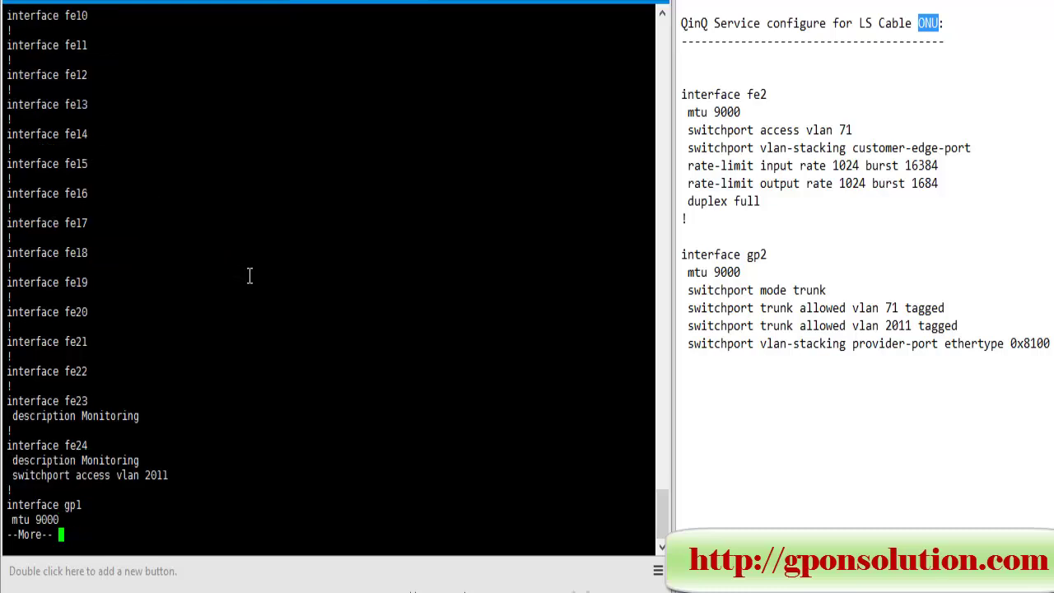
key("space")
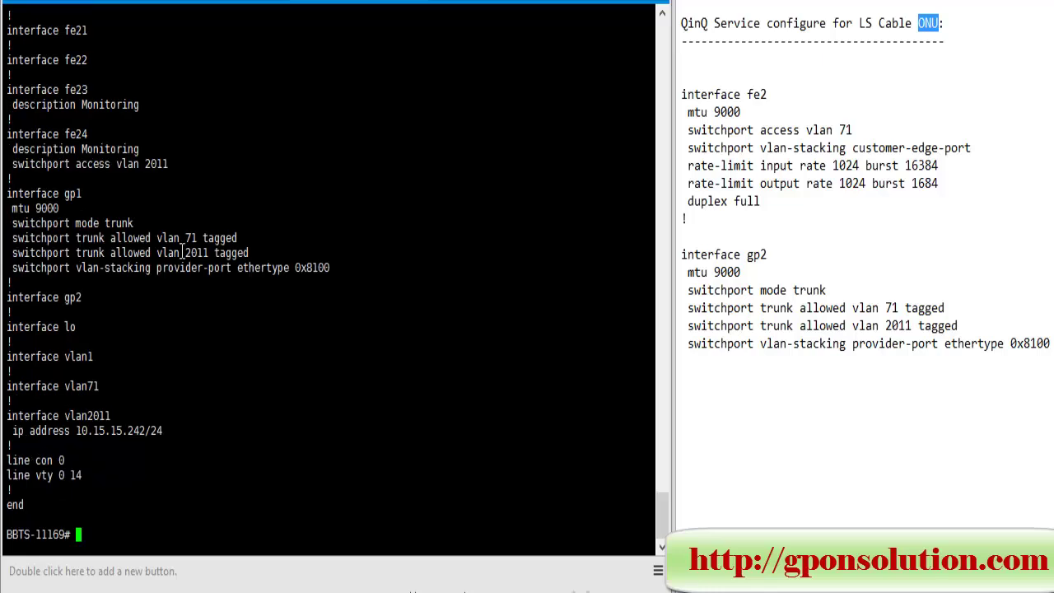
left_click_drag(10, 192, 85, 193)
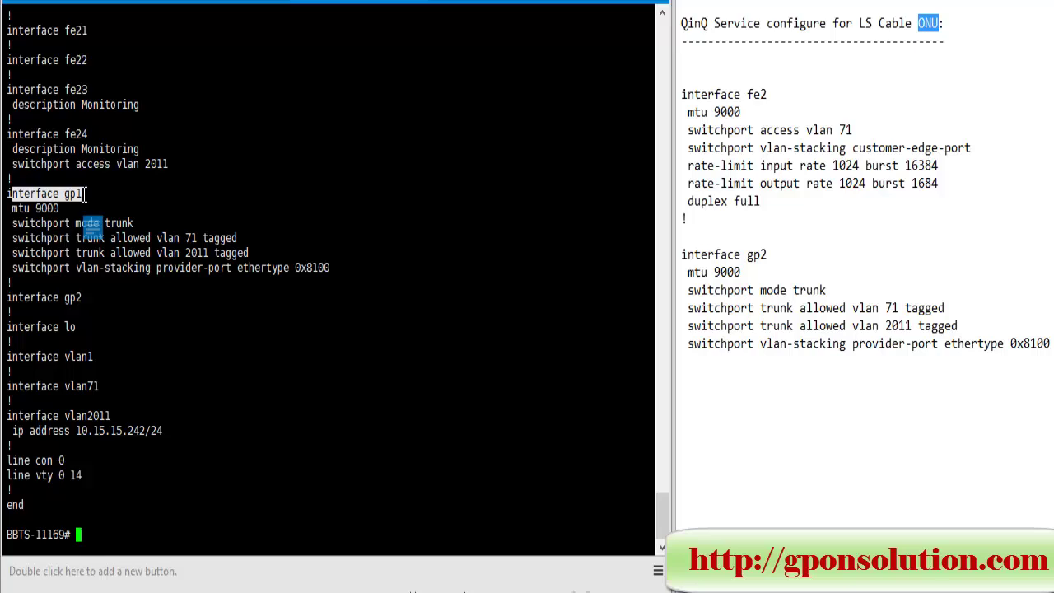
left_click_drag(86, 194, 6, 200)
left_click(132, 191)
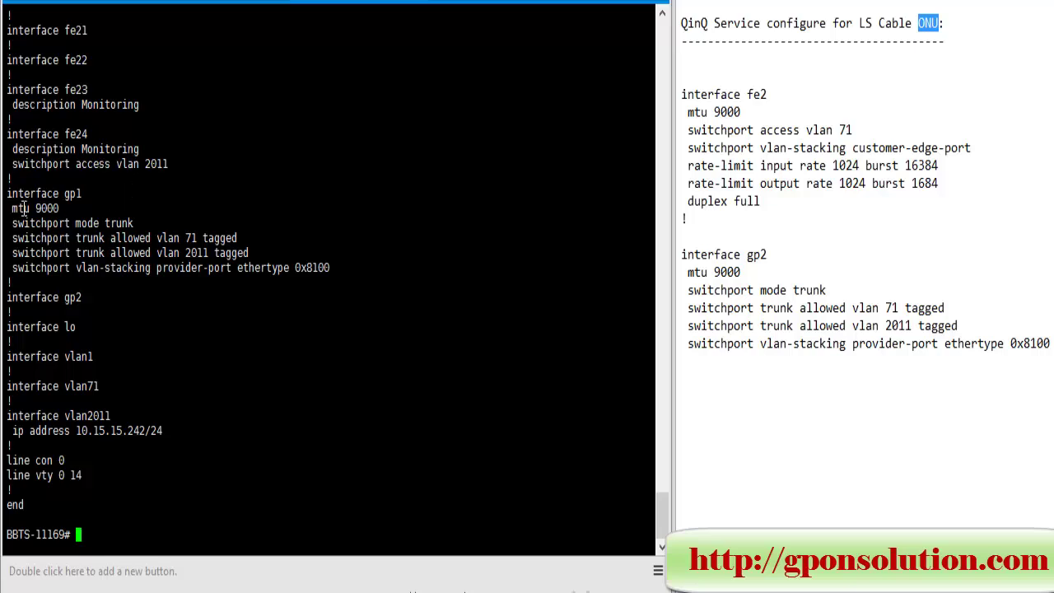
left_click_drag(12, 223, 134, 223)
Examine the tagged trunk VLANs and the provider-port VLAN-stacking ethertype line of interface gp1.
left_click(28, 240)
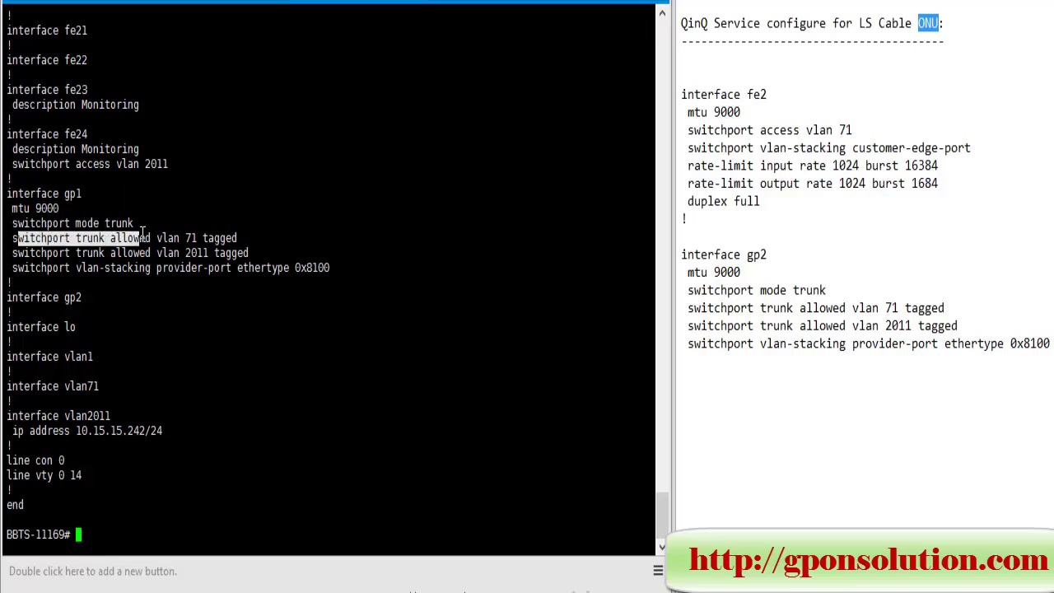
left_click_drag(143, 231, 239, 237)
left_click(229, 236)
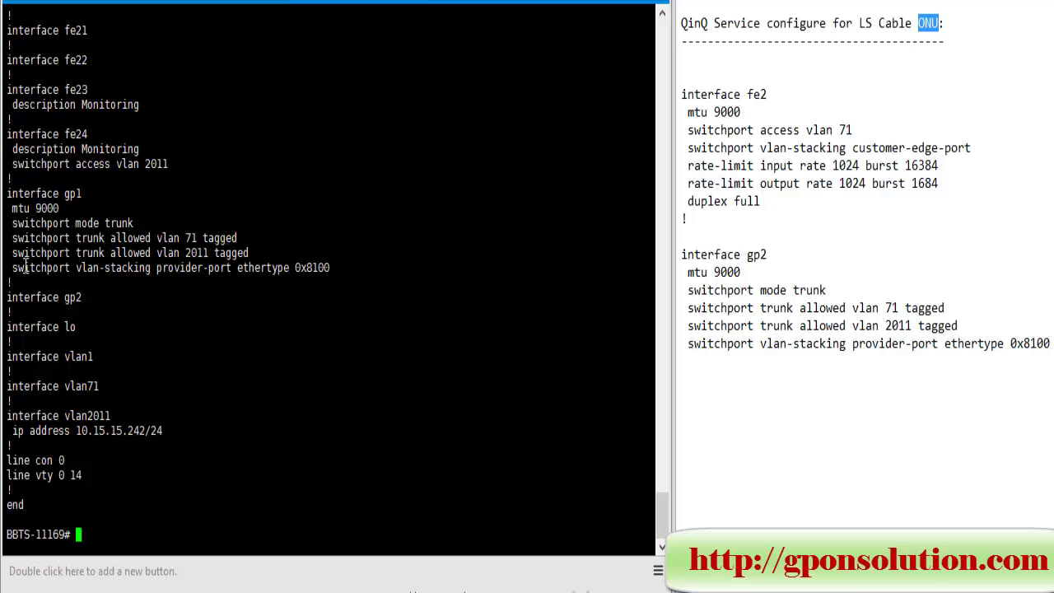
left_click_drag(184, 252, 249, 253)
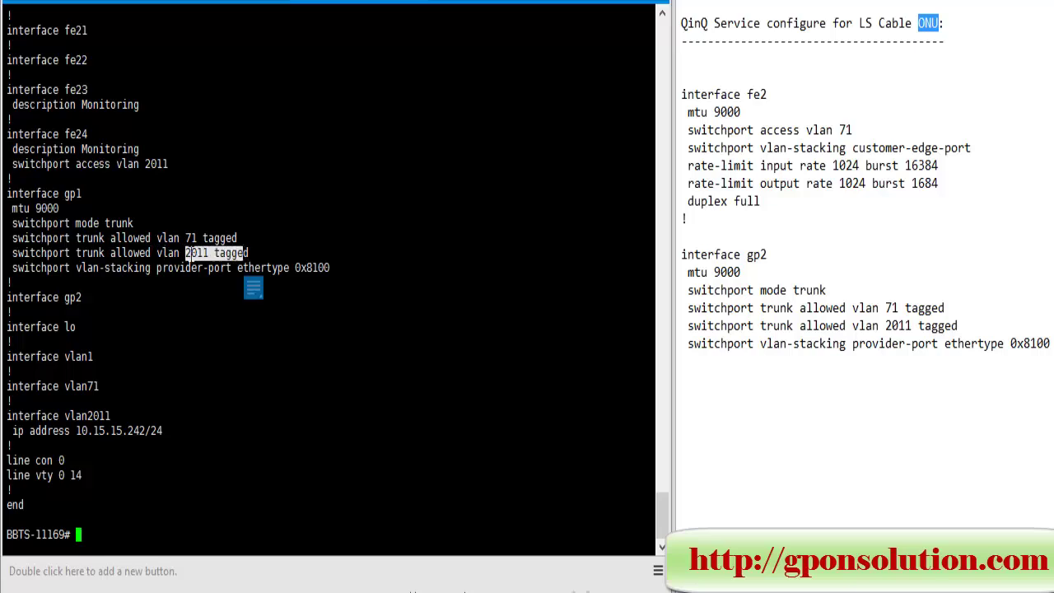
double_click(195, 252)
double_click(191, 238)
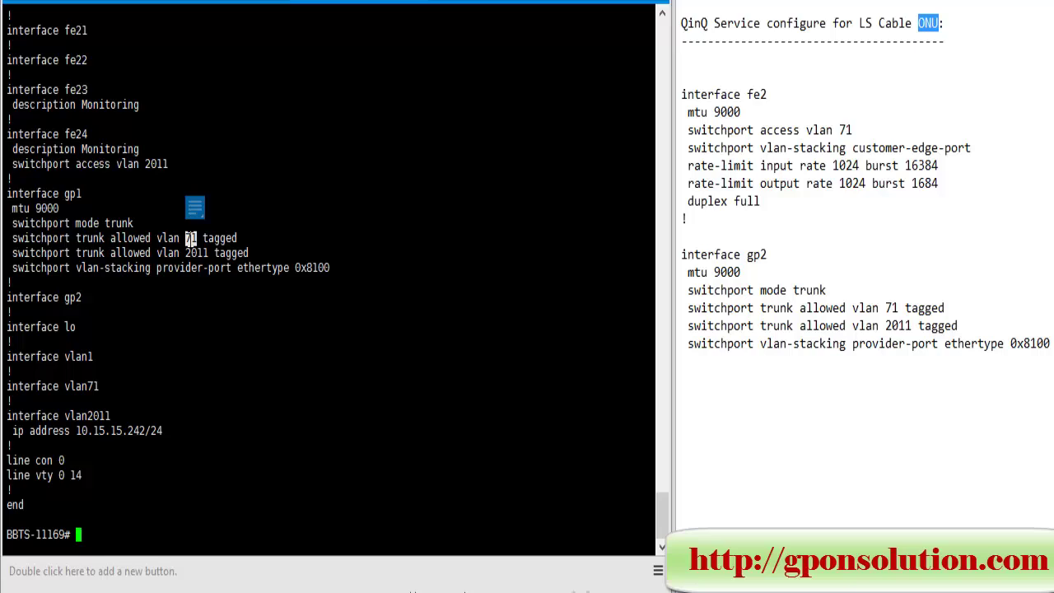
left_click(273, 252)
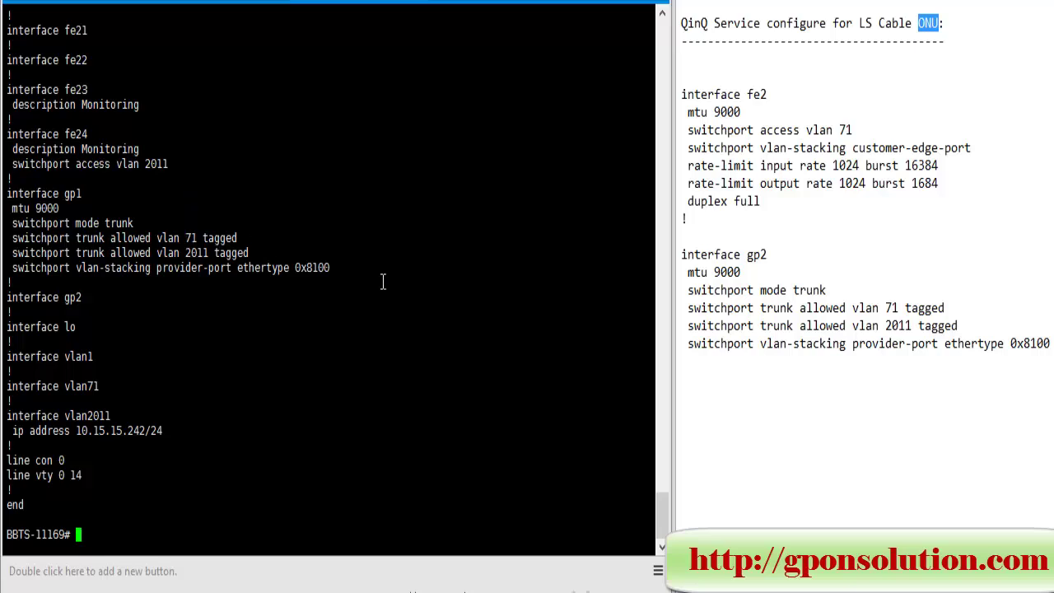
left_click_drag(329, 268, 7, 270)
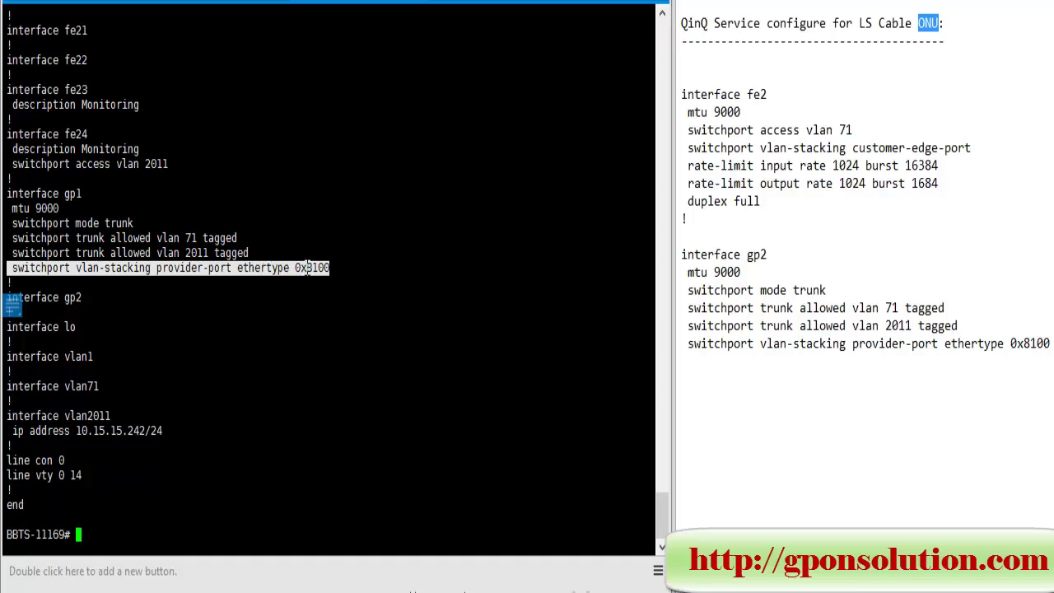
left_click_drag(334, 268, 8, 267)
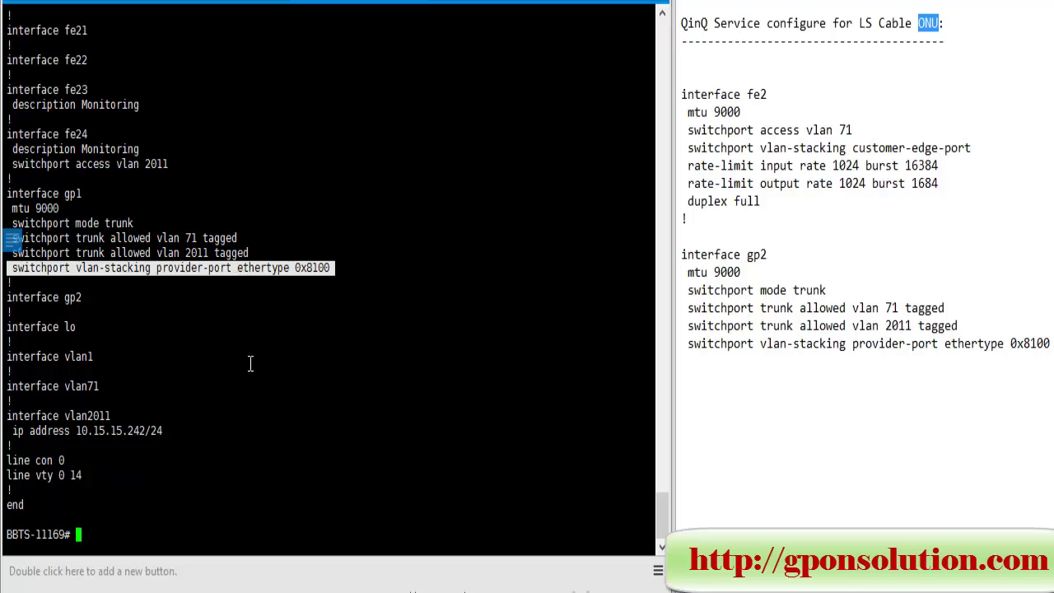
Examine the IP address line of management interface vlan2011 in the running configuration.
left_click_drag(169, 431, 6, 415)
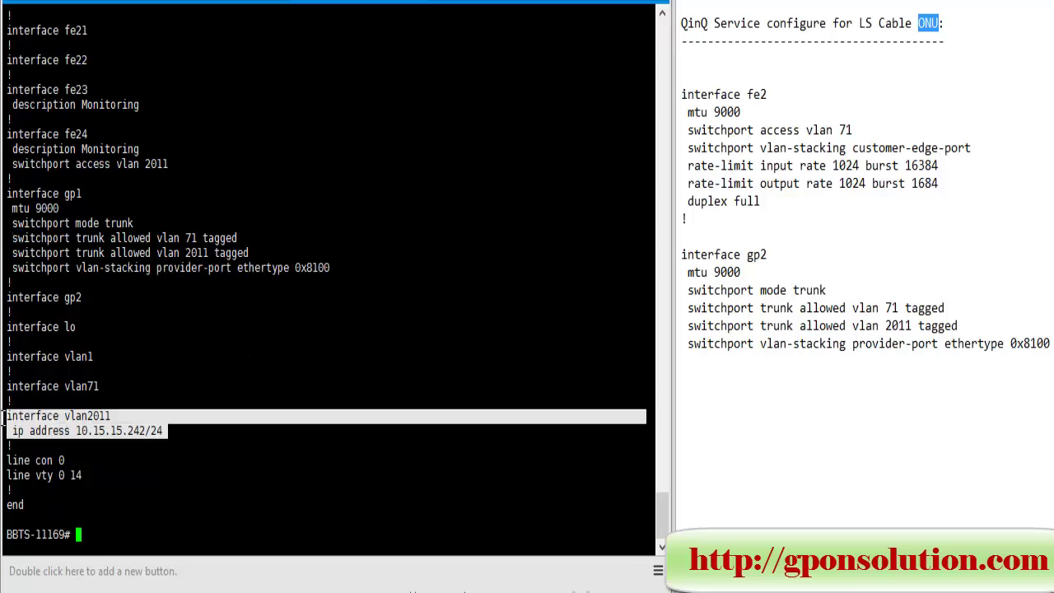
double_click(107, 422)
left_click_drag(174, 431, 71, 426)
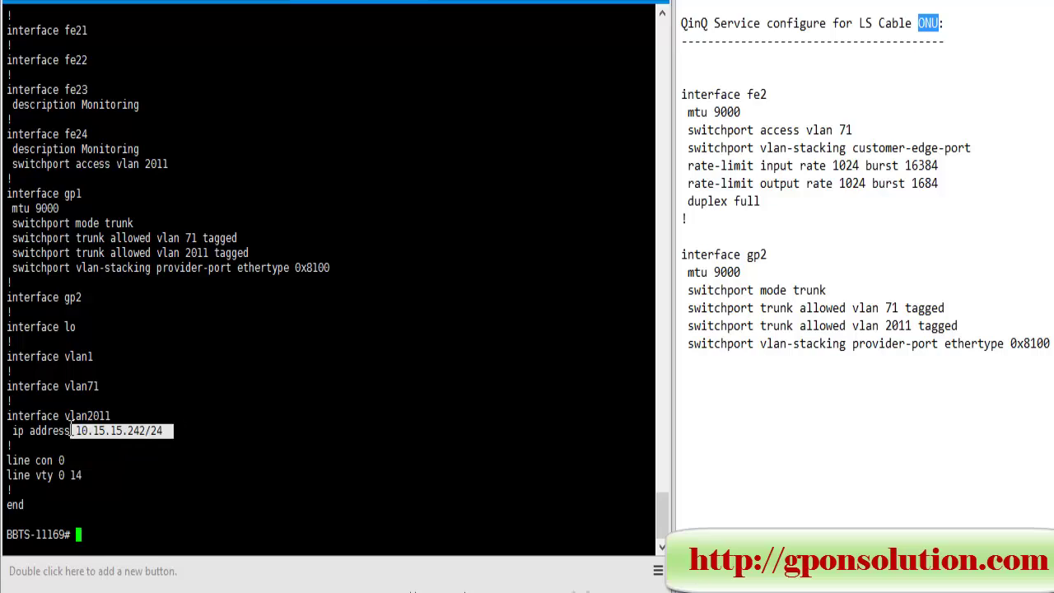
left_click(234, 405)
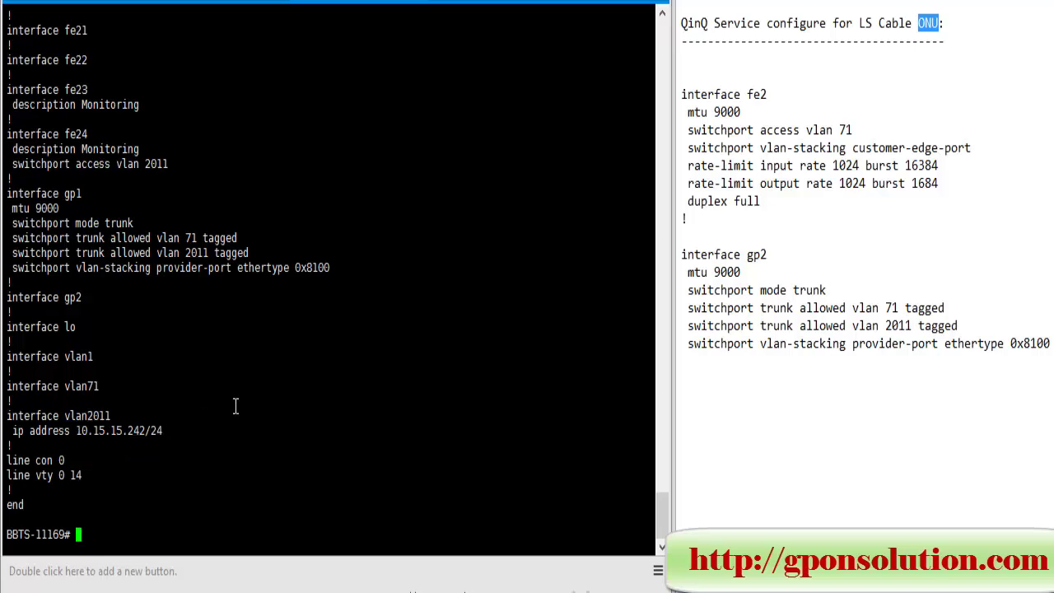
Go back through the running configuration and check the entry for interface fe2.
scroll(282, 317, "up", 10)
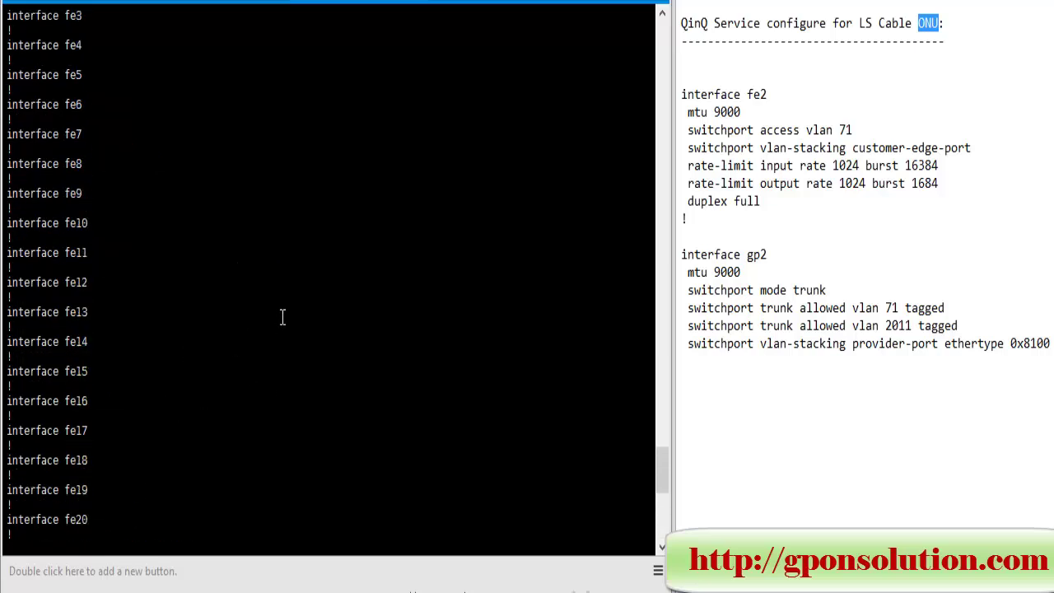
scroll(281, 317, "up", 5)
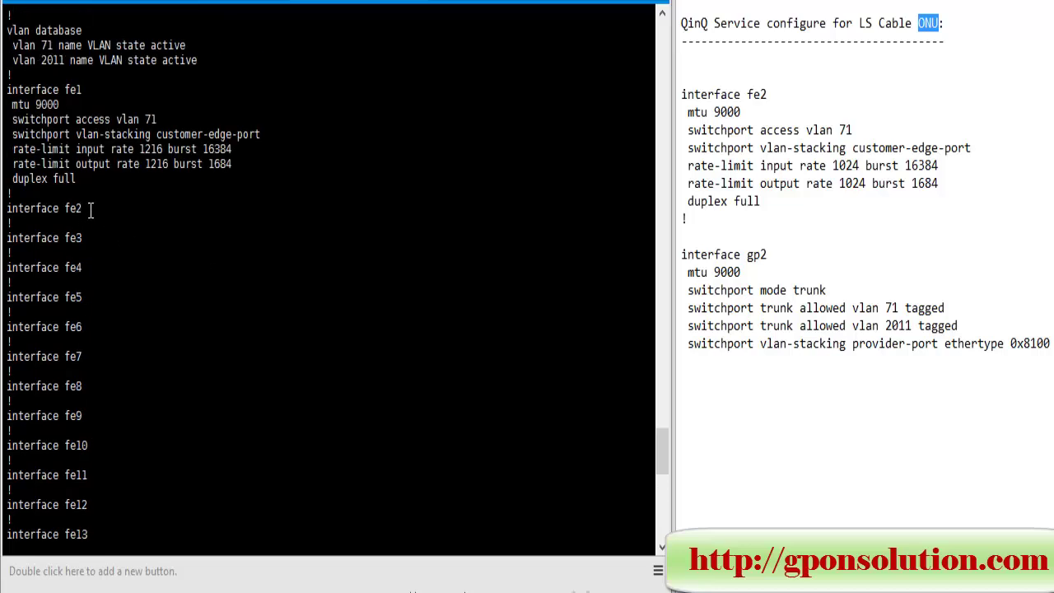
left_click_drag(90, 209, 2, 209)
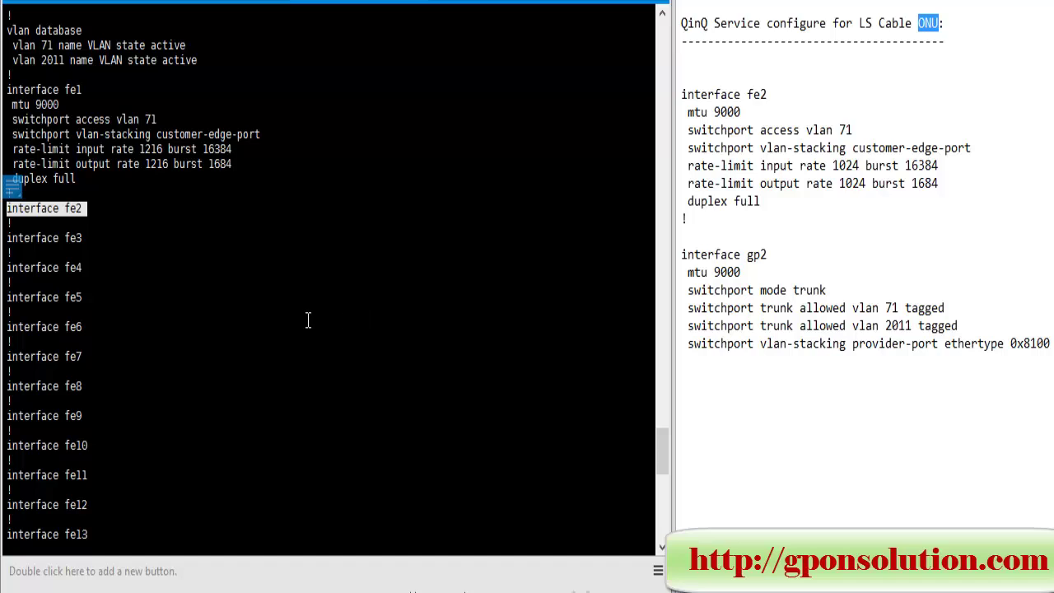
Enter global configuration mode, open interface fe2 and assign it to access VLAN 71.
scroll(308, 320, "down", 15)
type("conf t")
key("Return")
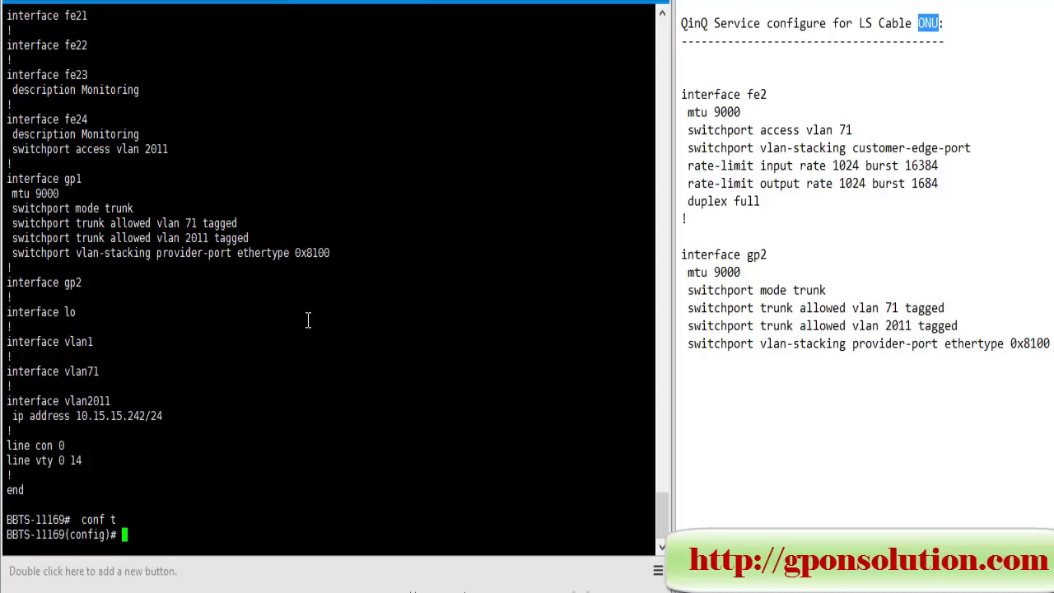
type("int fe")
key("Tab")
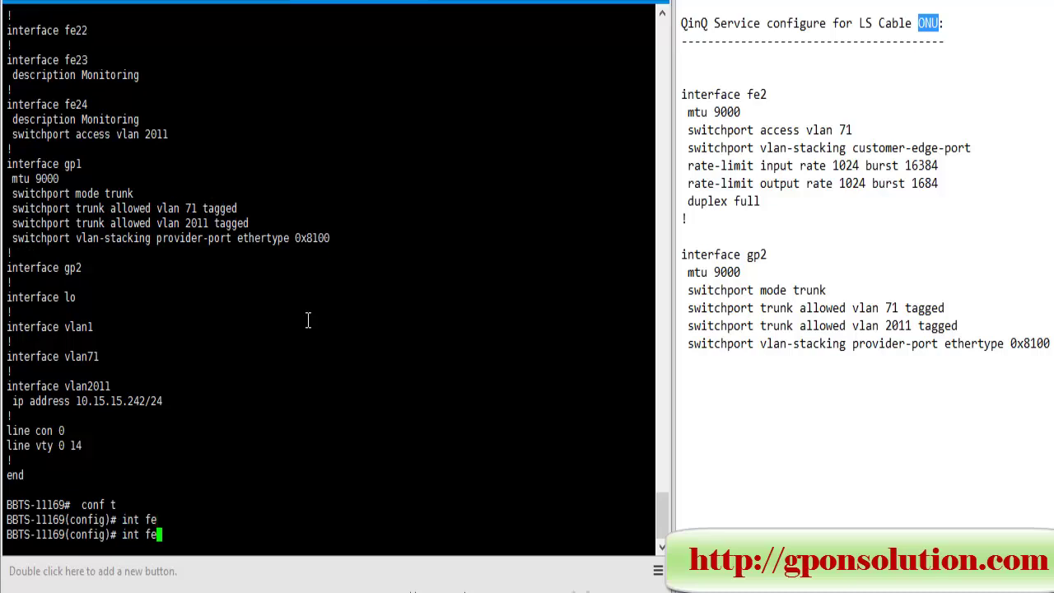
type("2")
key("Return")
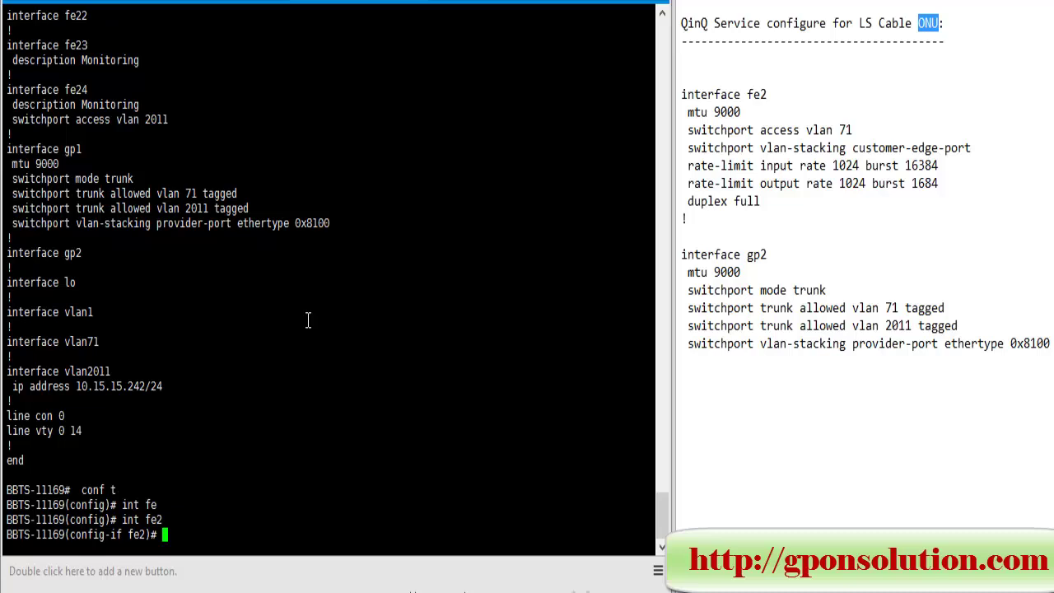
type("switchport access ")
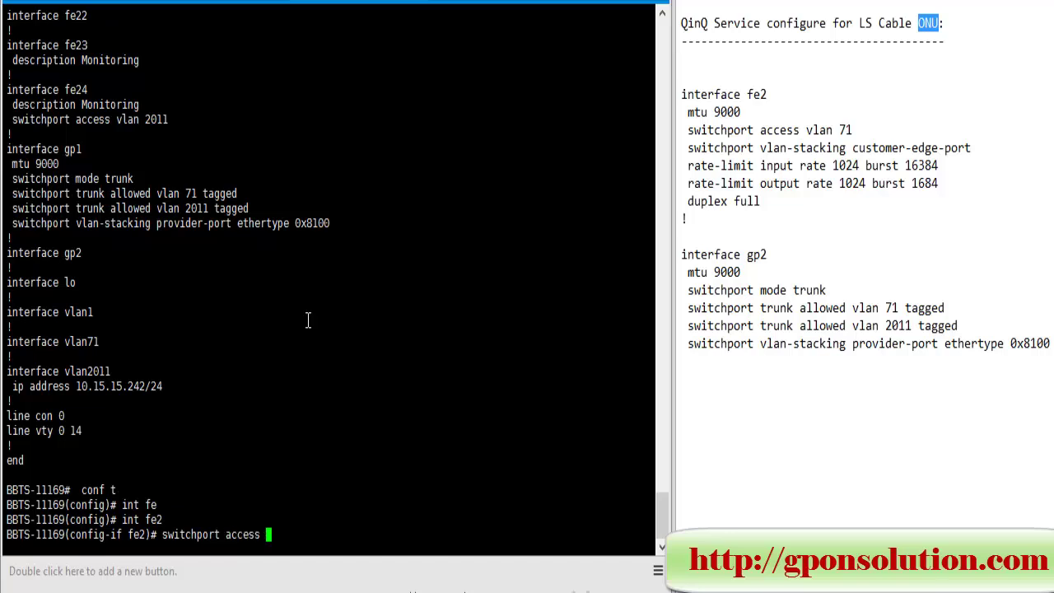
type("vlan 71")
key("Return")
Check the switchport VLAN-stacking options and set interface fe2 as a customer-edge-port without an ethertype.
type("switchport")
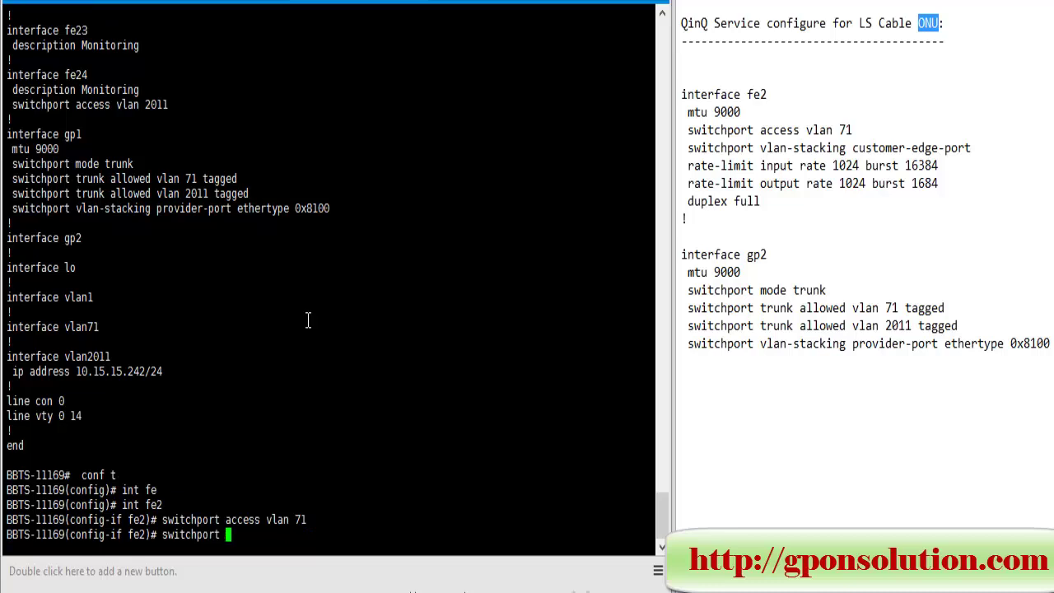
key("BackSpace")
type("?")
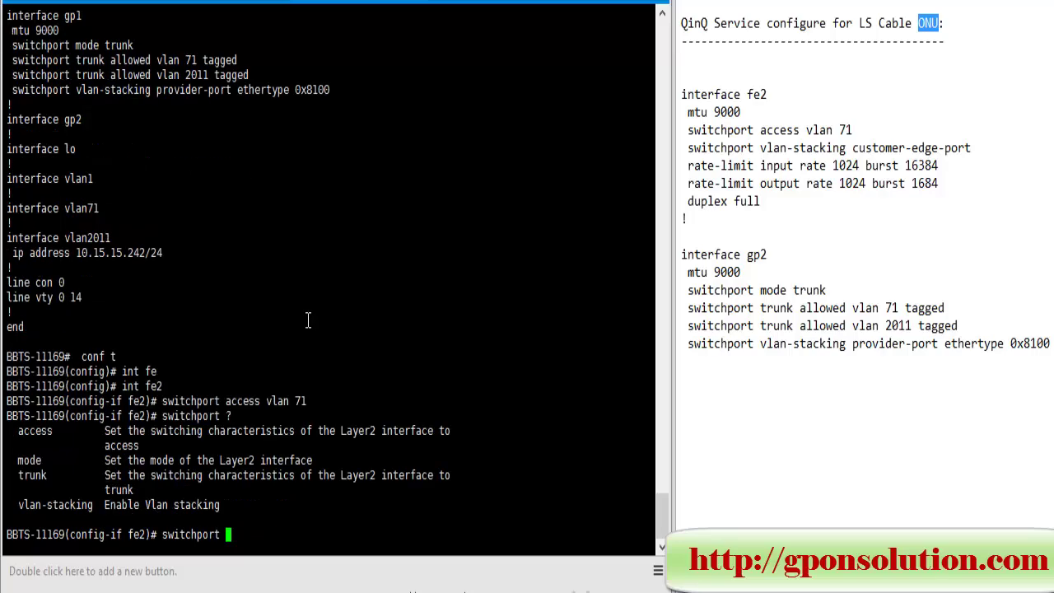
type("vla")
key("Tab")
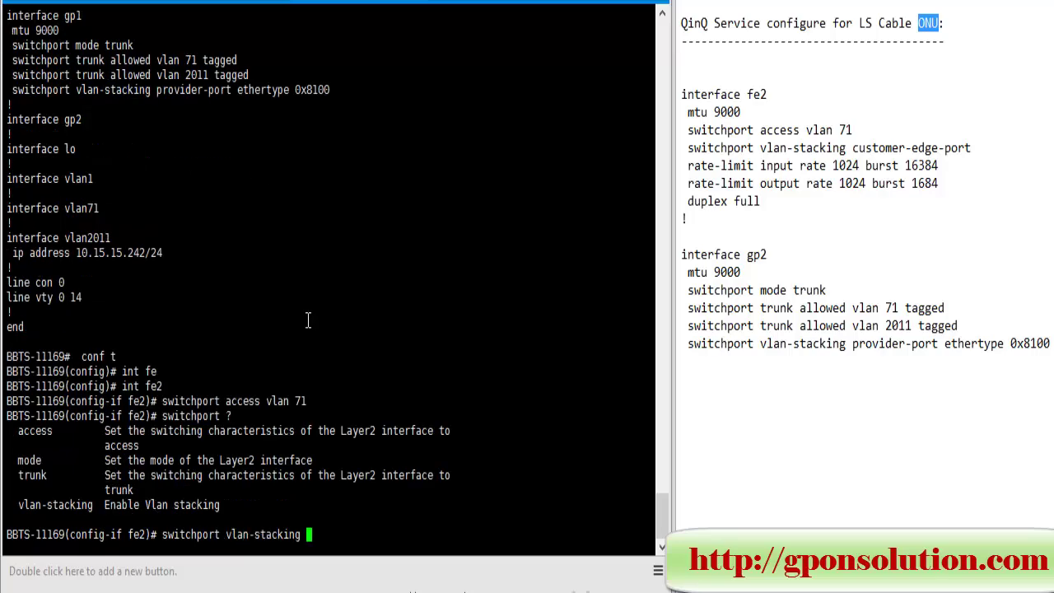
type("?")
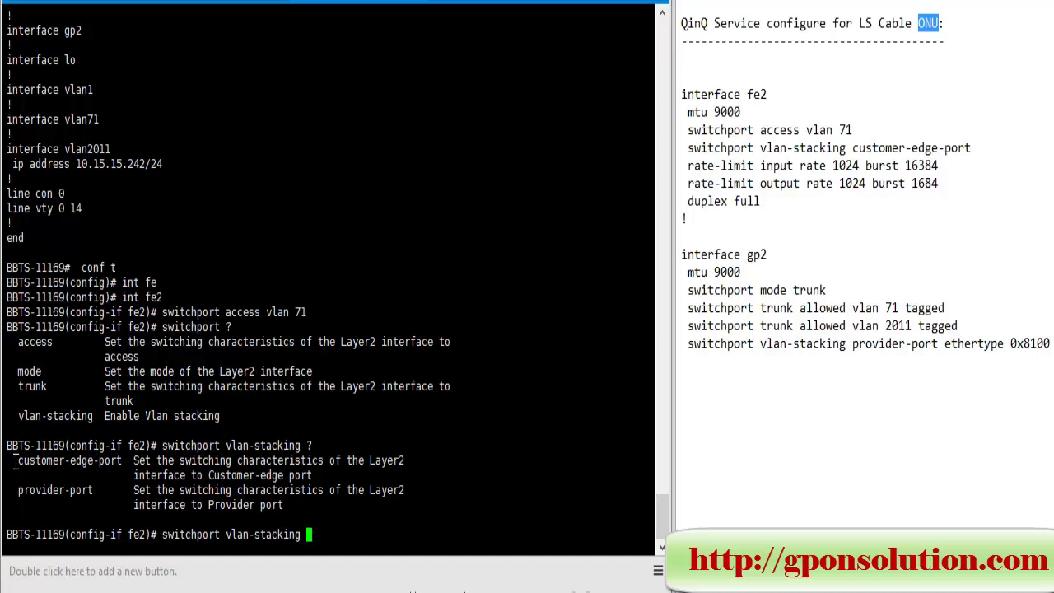
left_click_drag(13, 461, 148, 461)
left_click(151, 459)
right_click(151, 460)
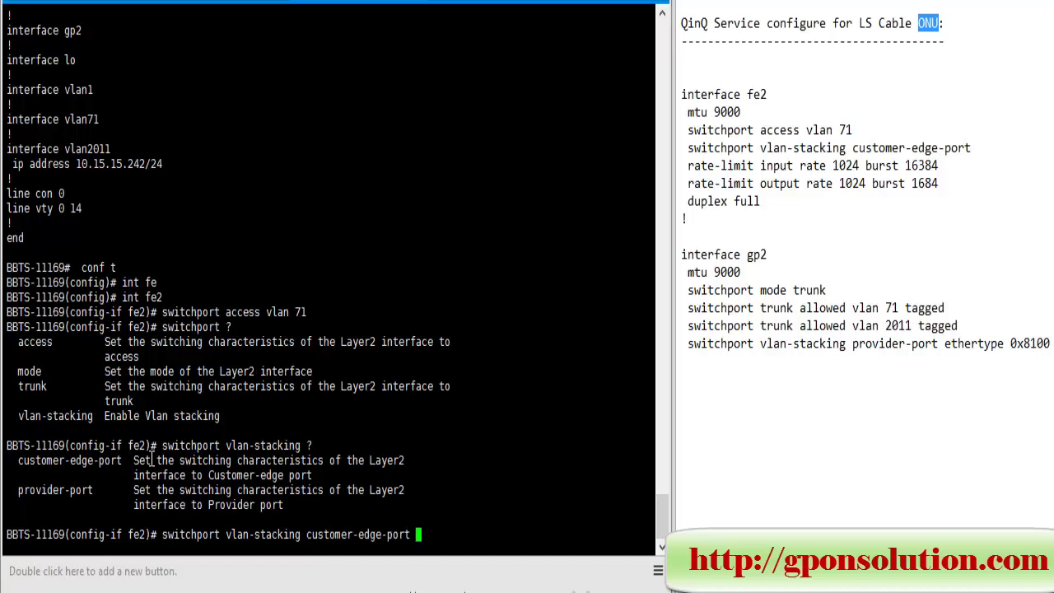
type("?")
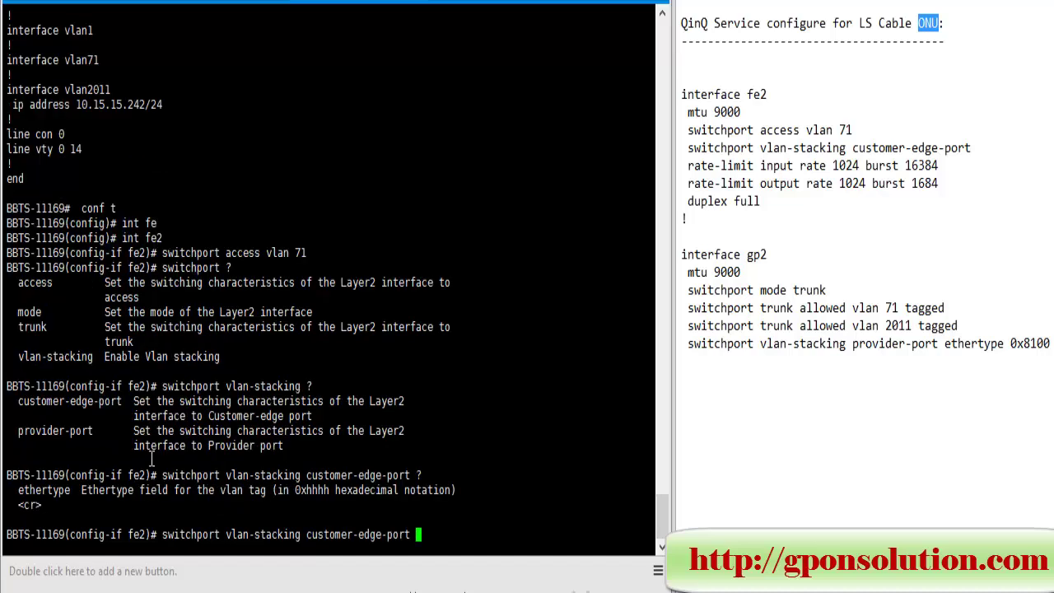
key("Return")
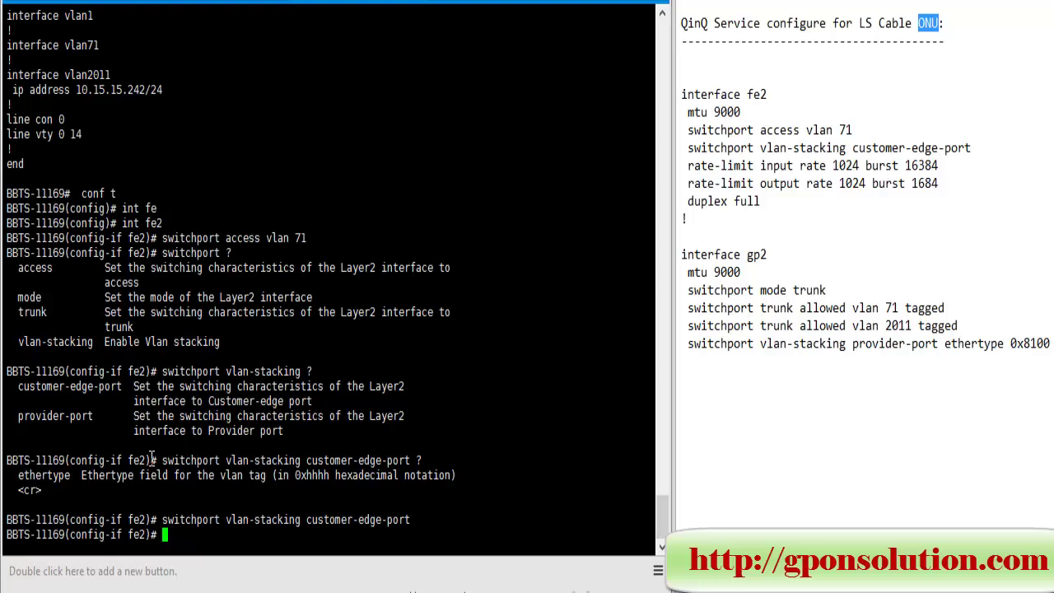
Set interface fe2 to full duplex with an MTU of 9000 and return to global configuration mode.
type("duplex full")
key("Return")
type("mtu ")
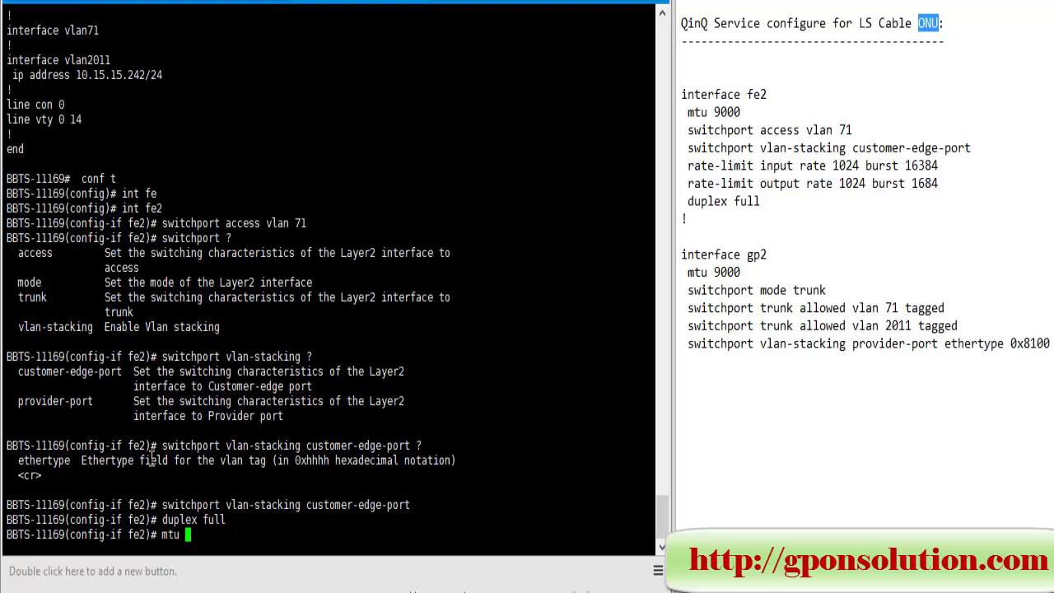
type("9000")
key("Return")
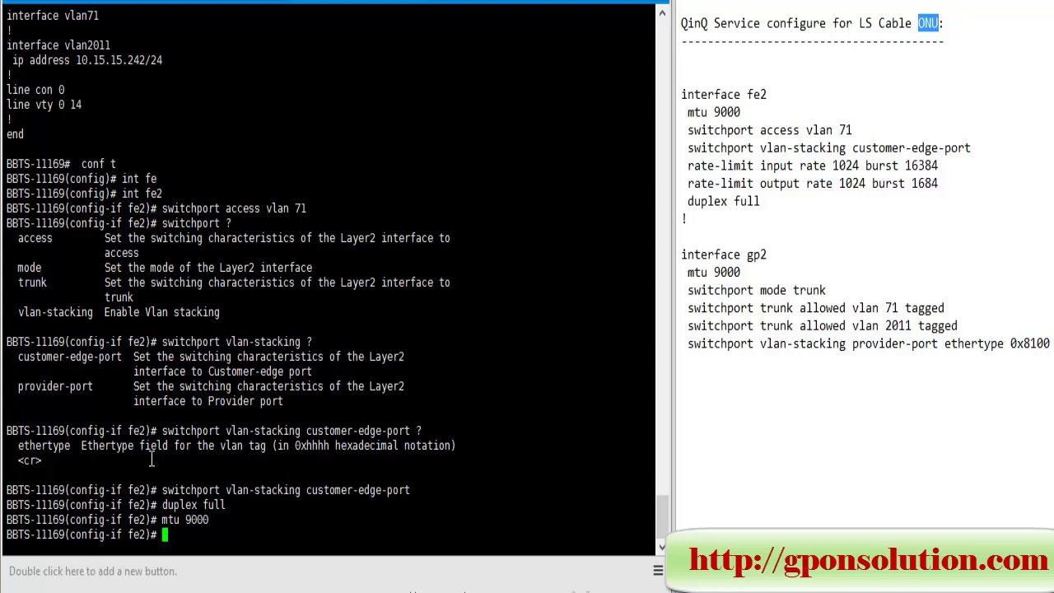
type("exit")
key("Return")
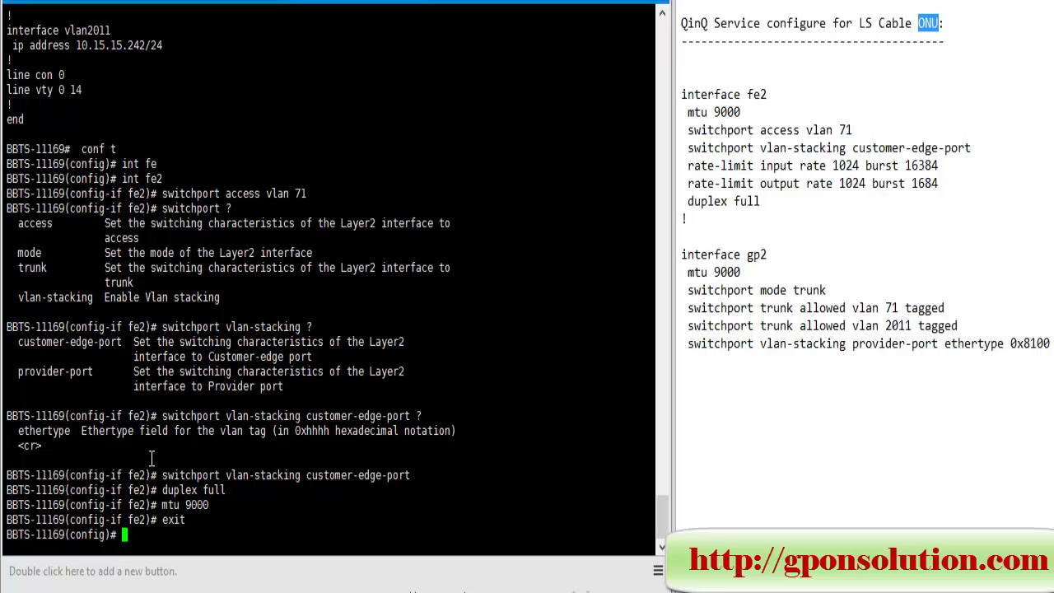
Enter interface configuration mode for uplink interface gp2.
type("int gp2")
key("BackSpace")
type("?")
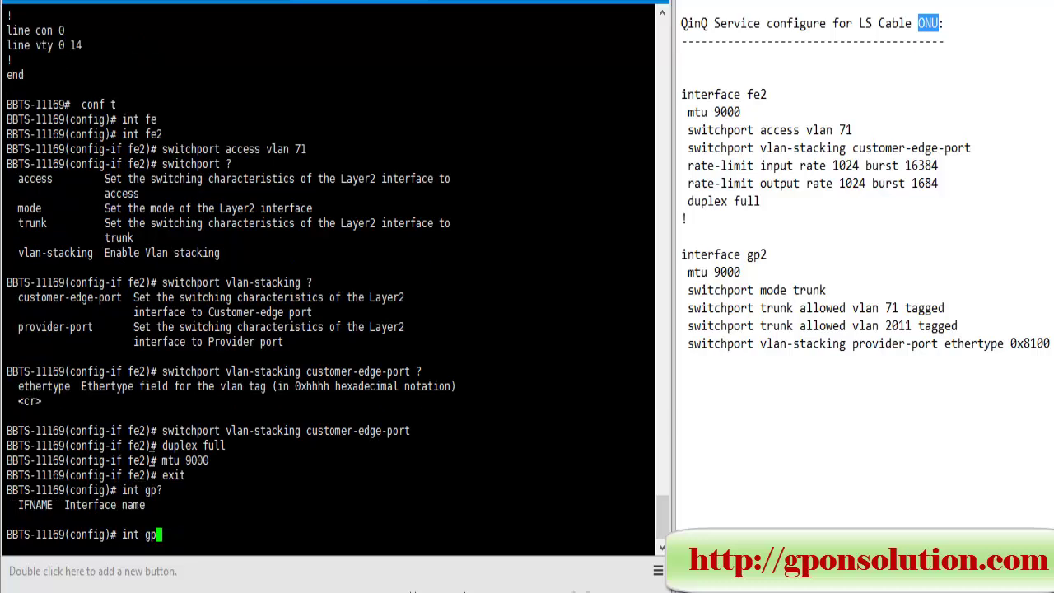
type("2")
key("Return")
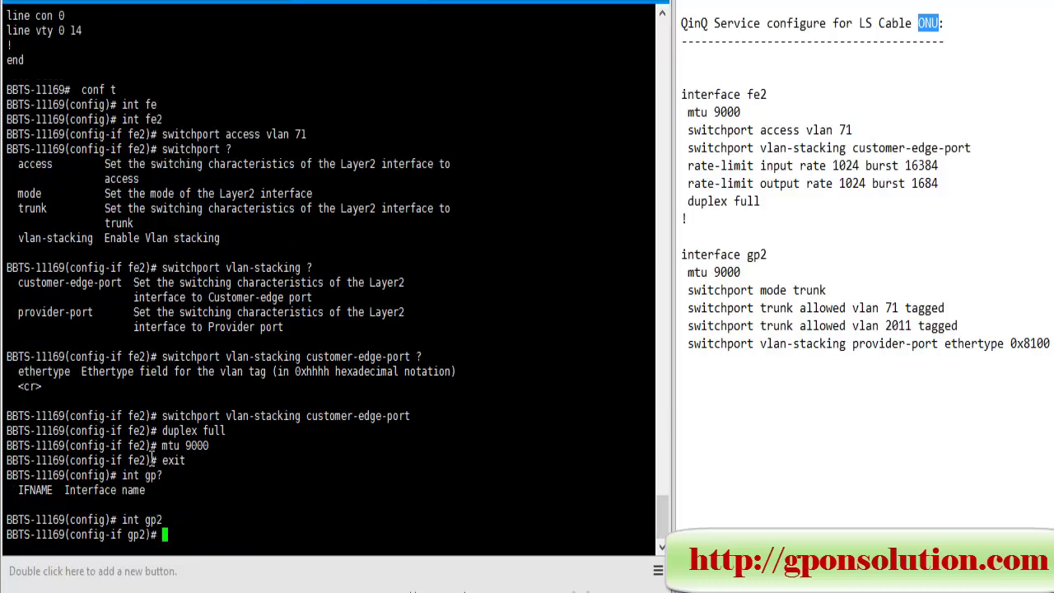
Try to allow tagged VLAN 71 on the trunk of interface gp2.
type("switchport trunk ")
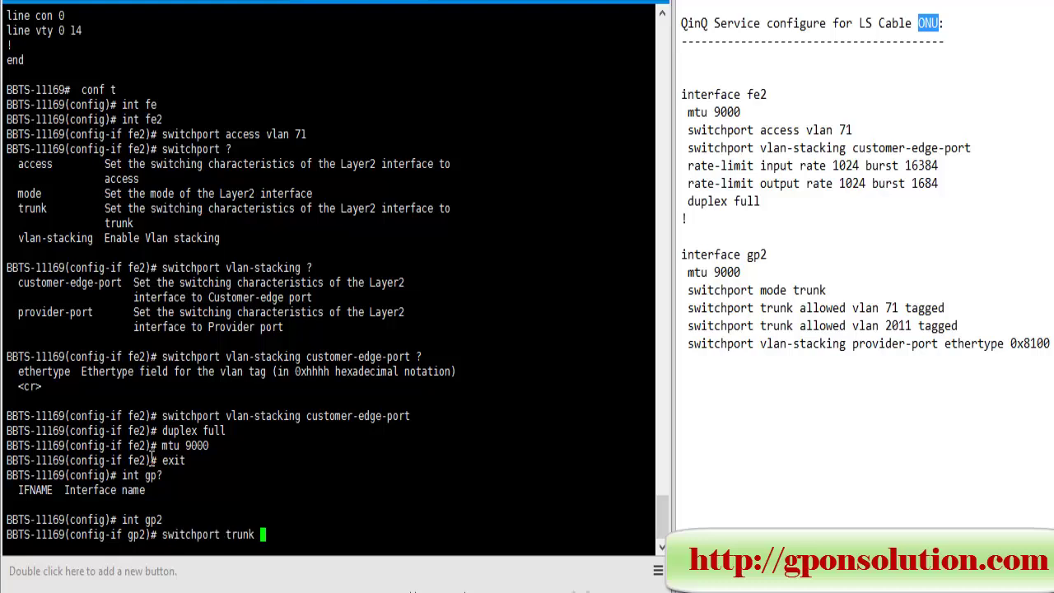
type("allowed vlan 71 tagged")
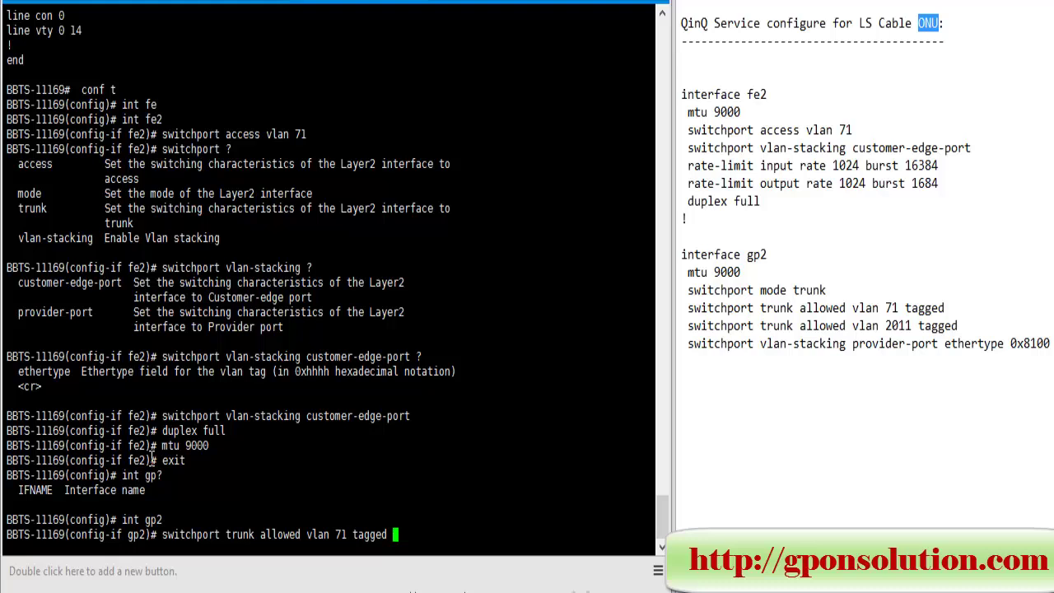
key("Return")
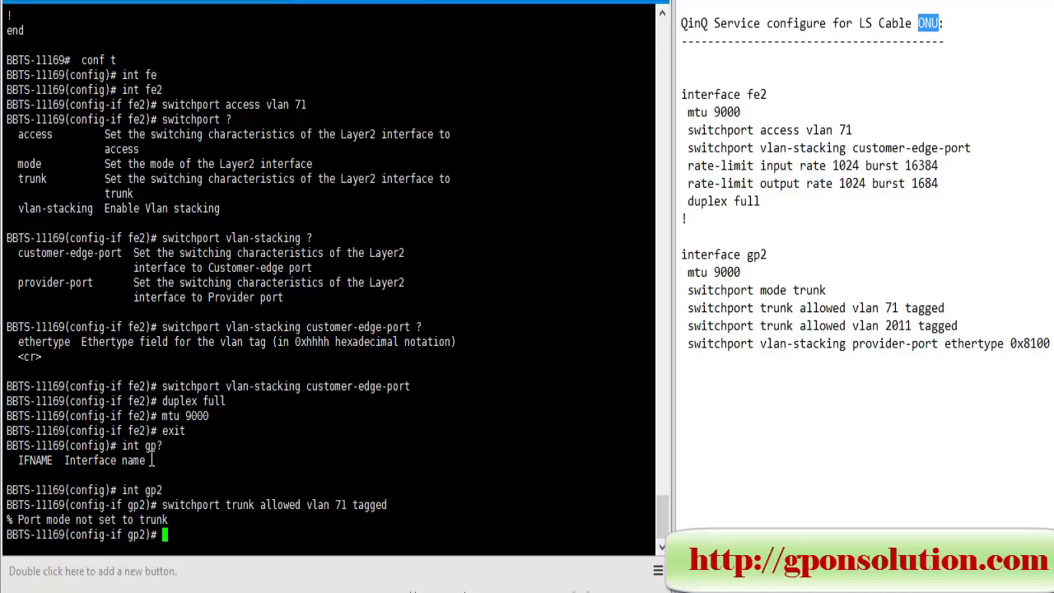
Set interface gp2 to switchport trunk mode and allow VLANs 71 and 2011 as tagged.
type("switchport mode trunk")
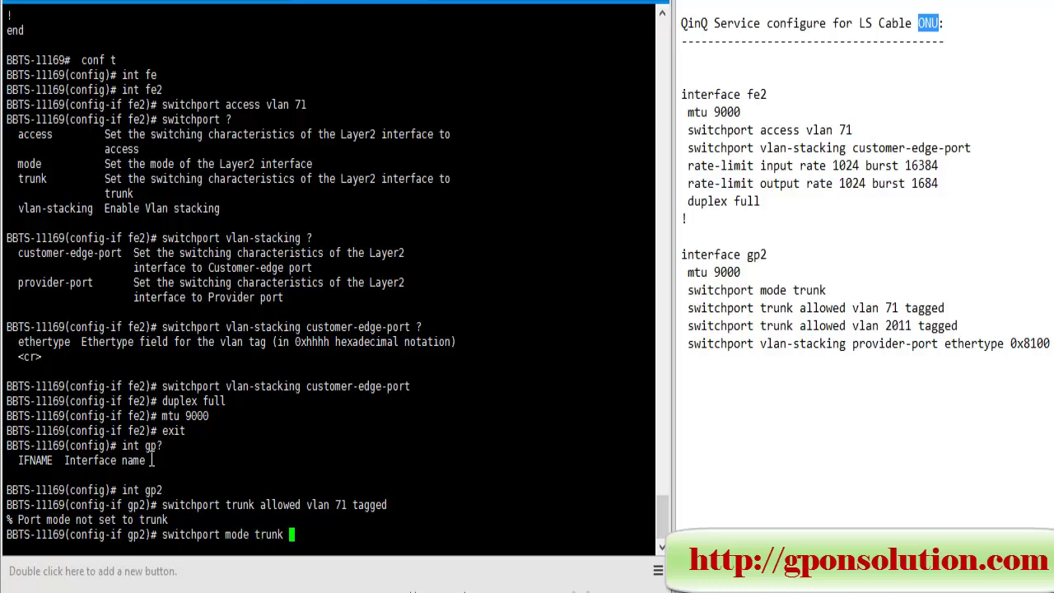
key("Return")
key("Up")
key("Up")
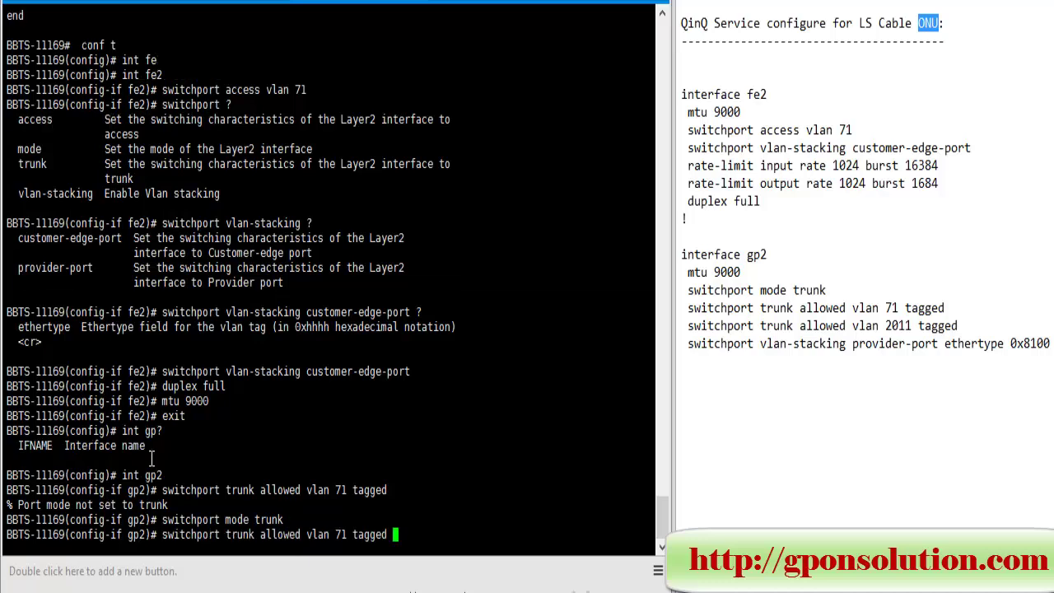
key("Return")
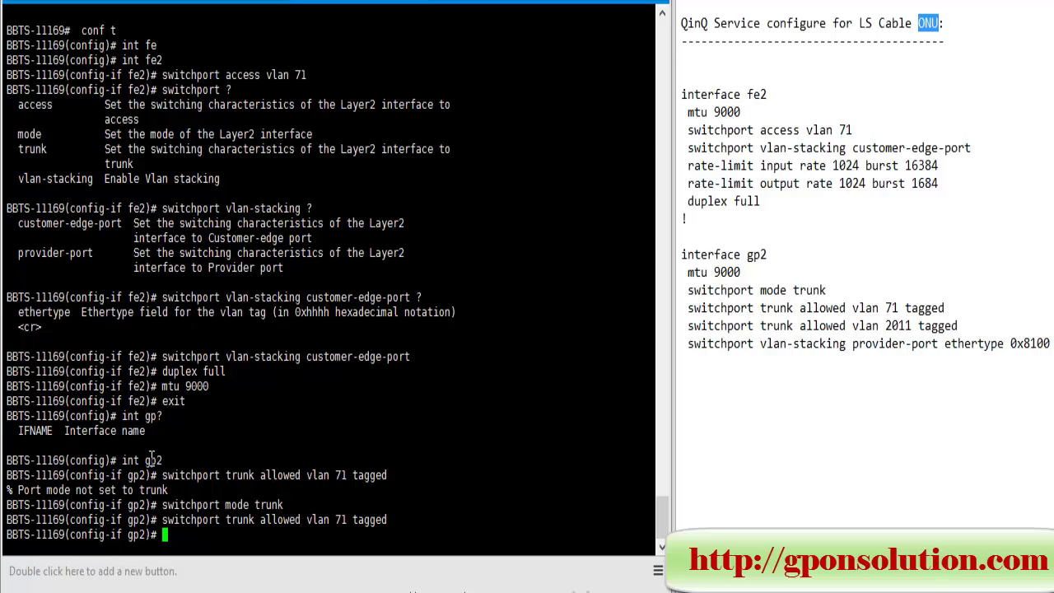
type("switchport trunk allowed v")
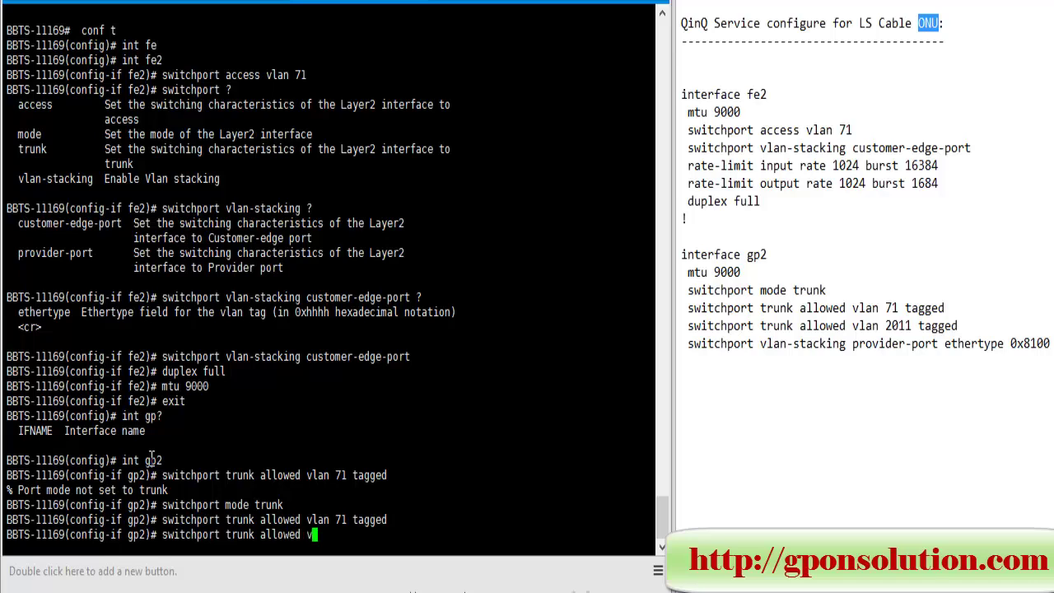
type("lan 2011 tagged")
key("Return")
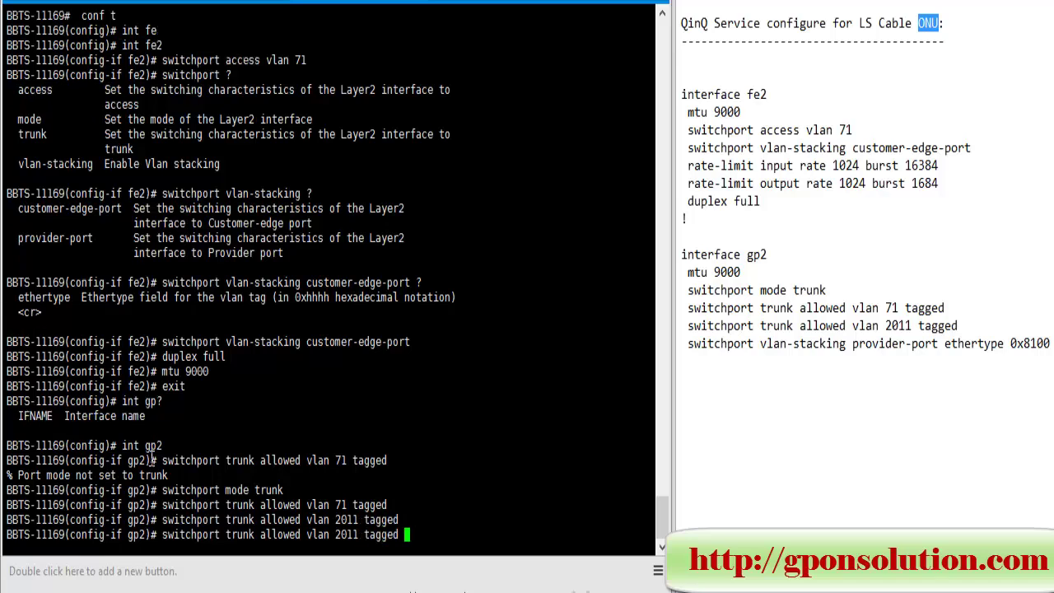
Configure interface gp2 as the VLAN-stacking provider port with ethertype 0x8100, checking the available command options along the way.
type("switchport ")
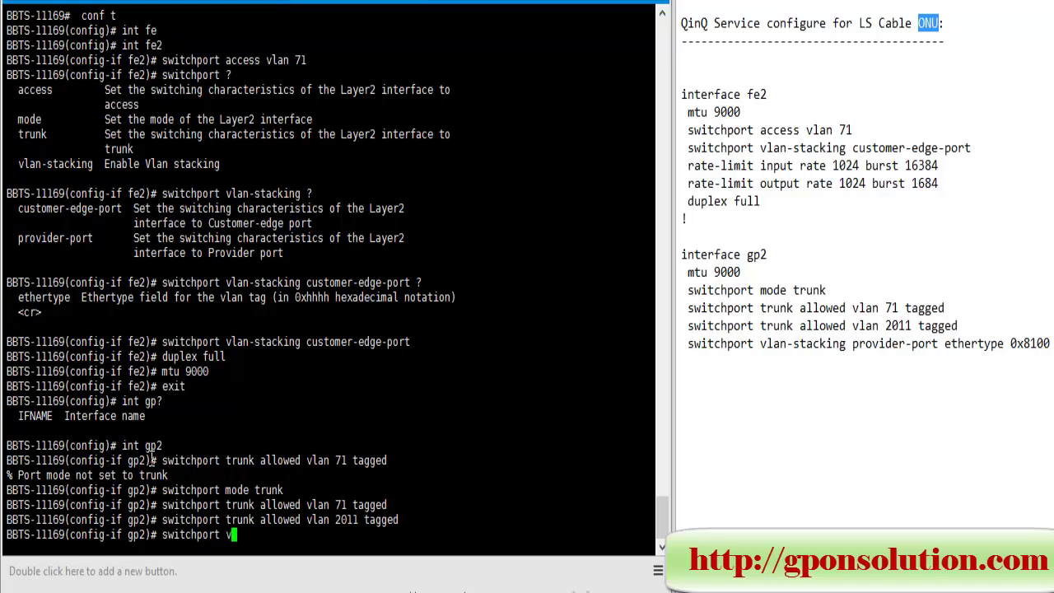
type("vlan-stacking ")
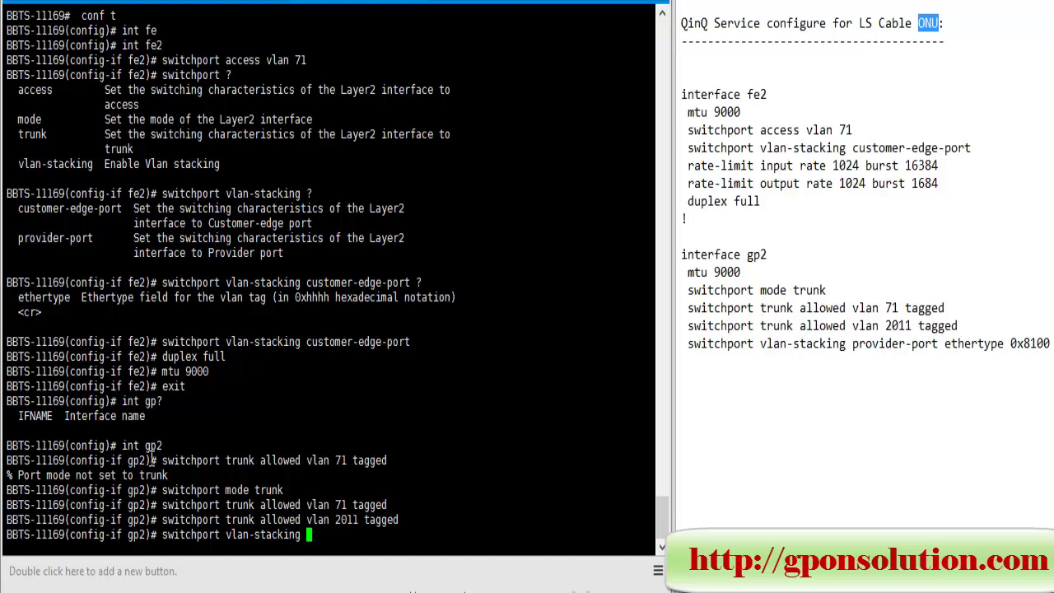
type("?")
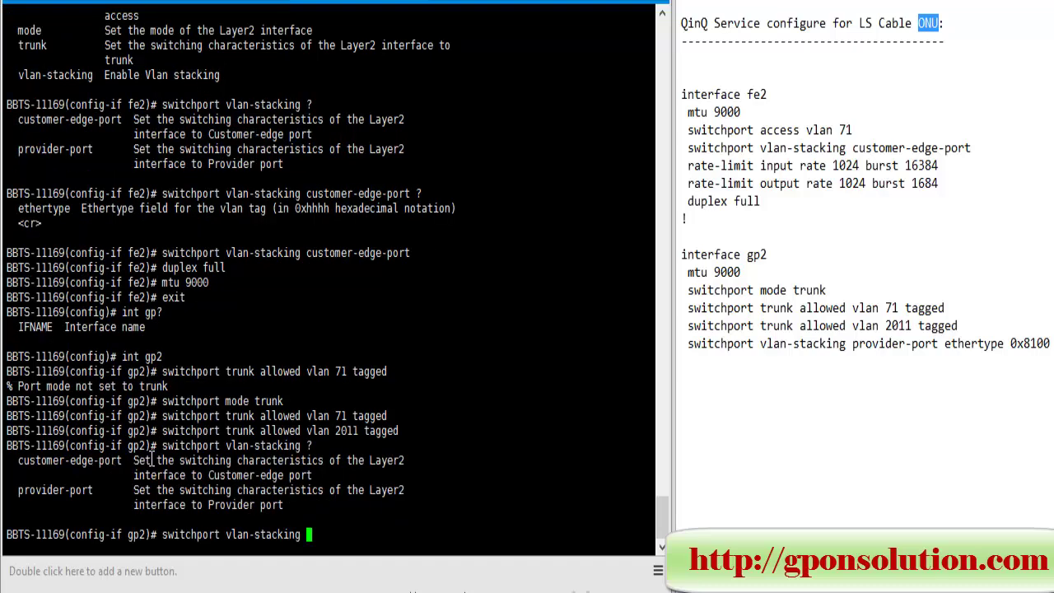
type("p")
type("r")
key("Tab")
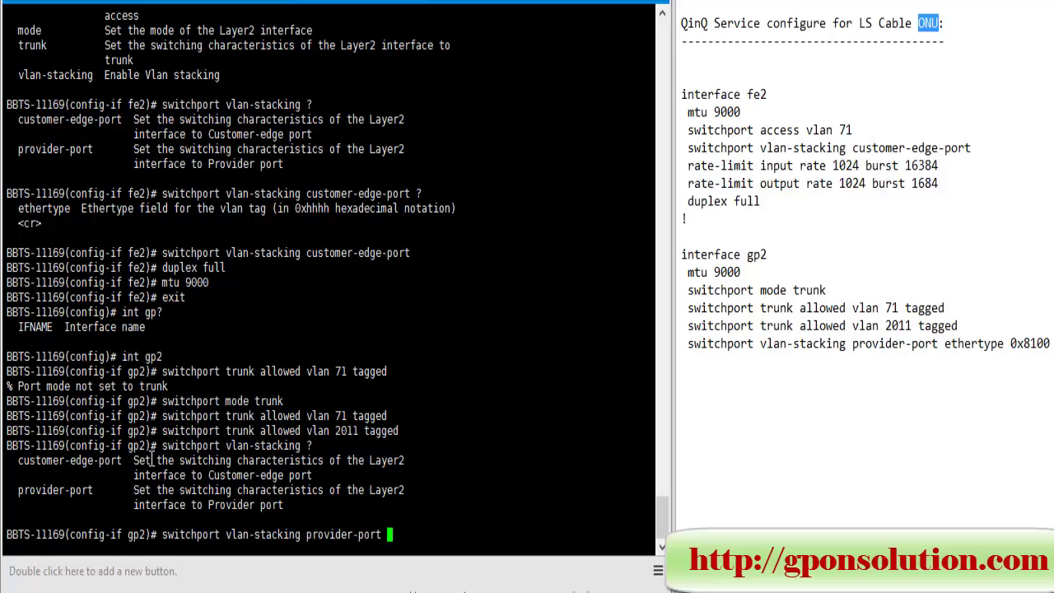
type("?")
type("e")
key("Tab")
type("?")
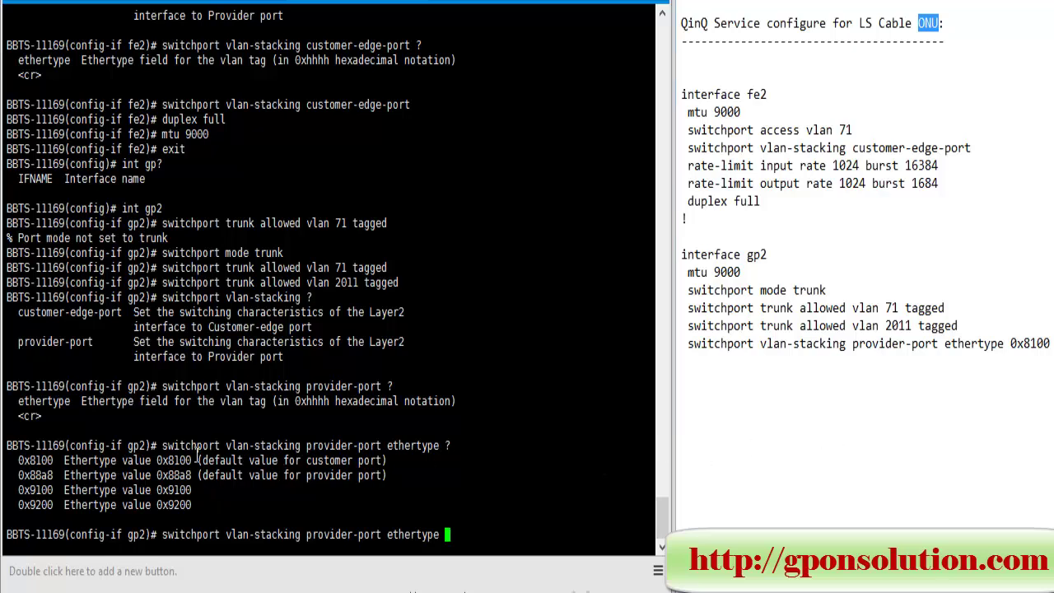
left_click_drag(19, 460, 55, 461)
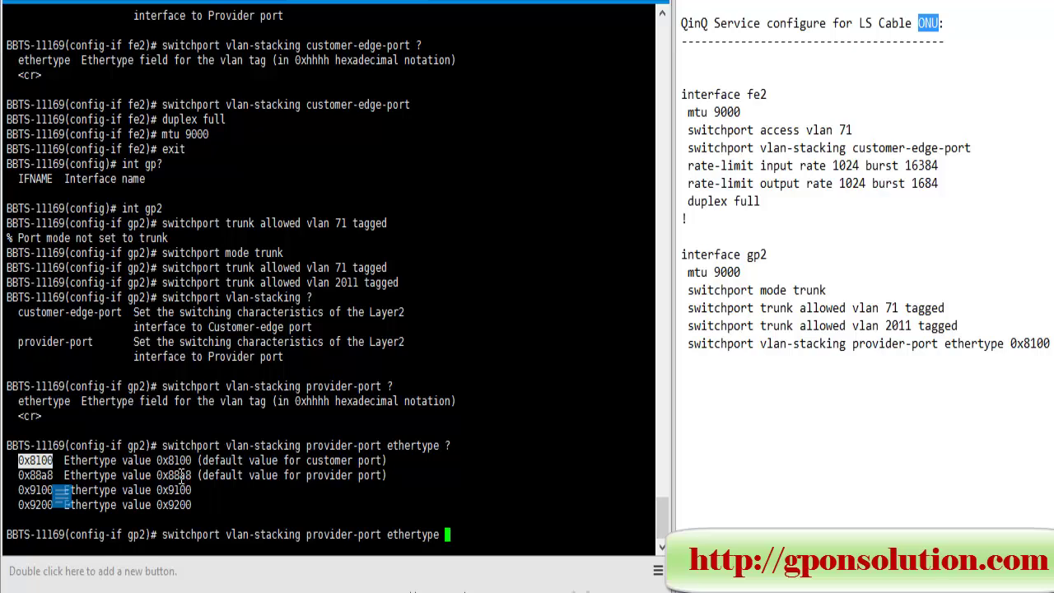
right_click(35, 467)
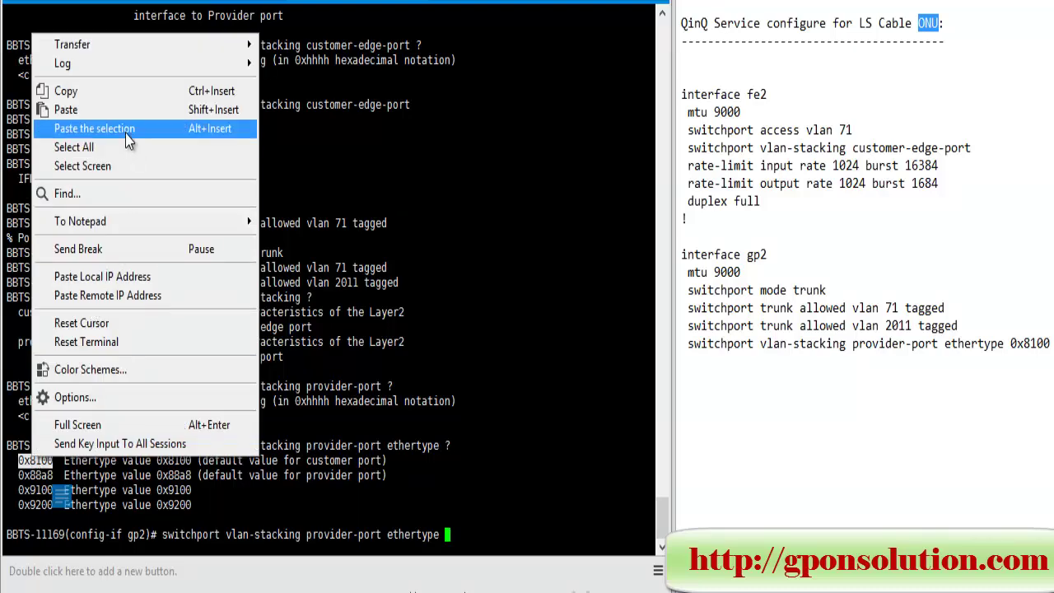
left_click(129, 132)
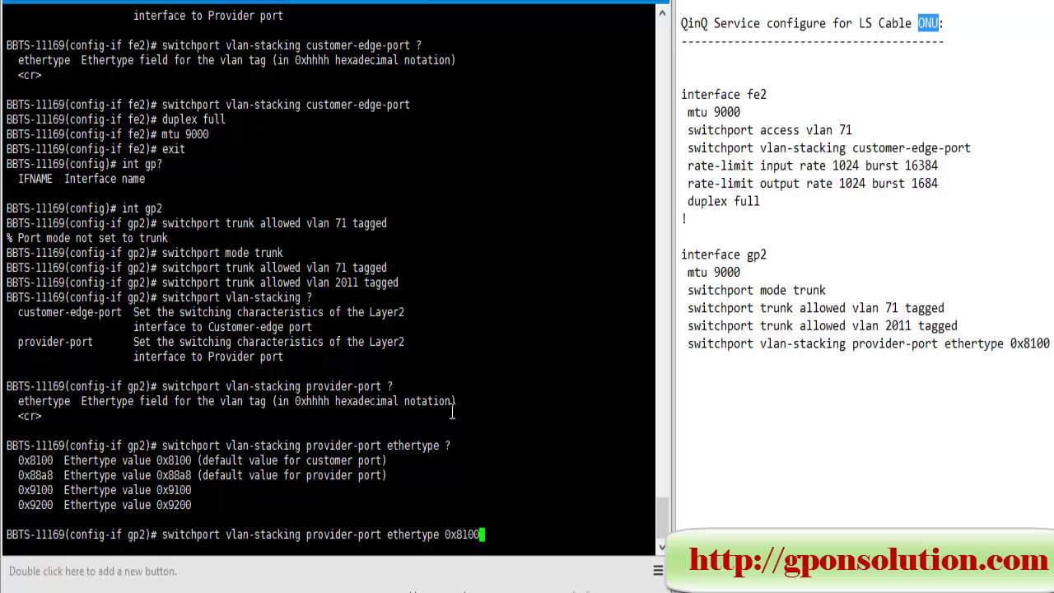
key("Return")
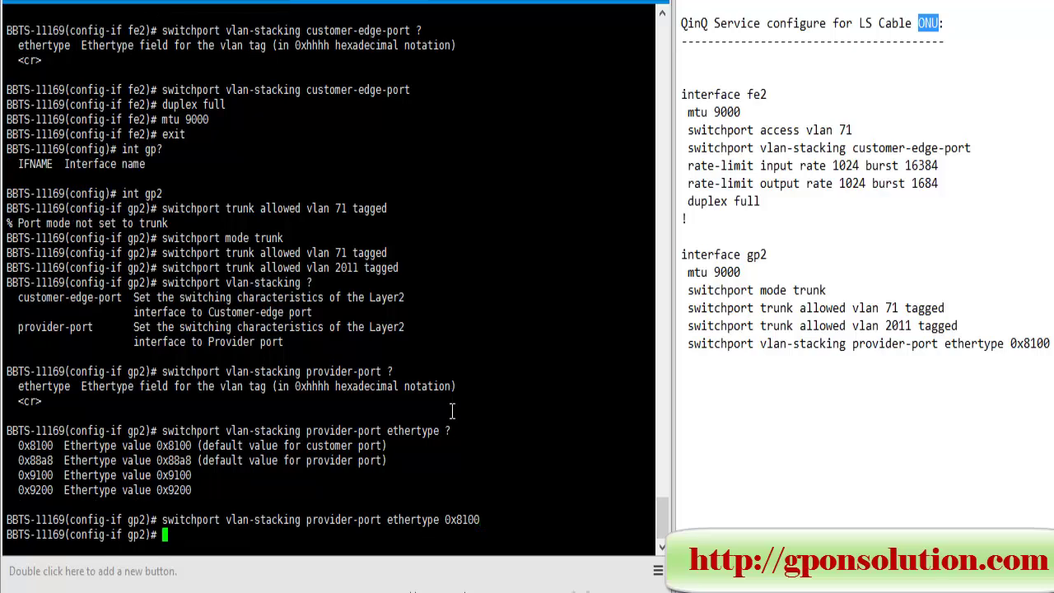
Set the MTU of interface gp2 to 9000 and return to privileged EXEC mode.
type("my")
key("Tab")
key("BackSpace")
type("tu ")
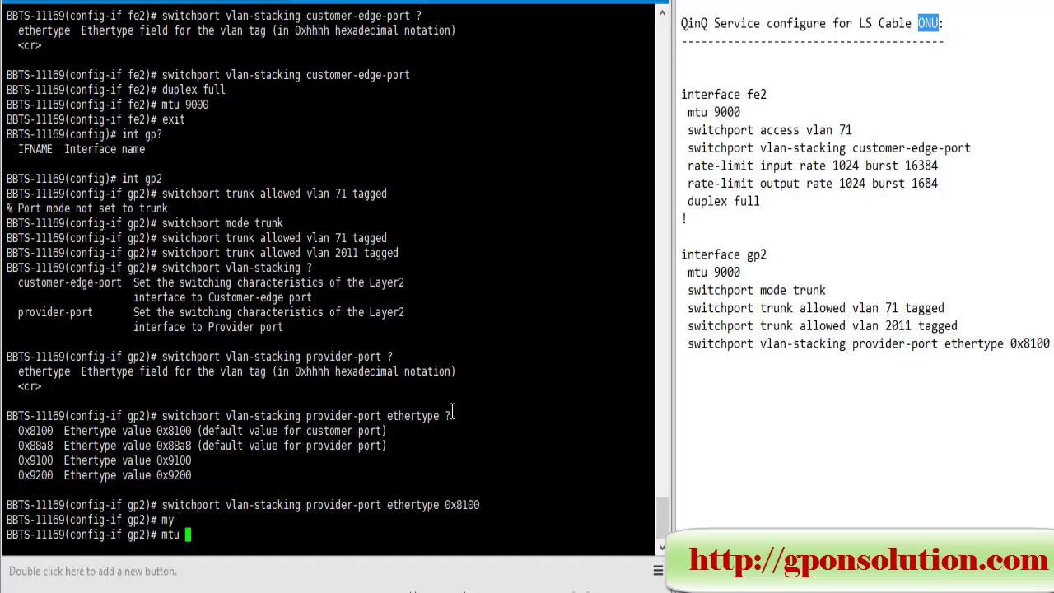
type("9000")
key("Return")
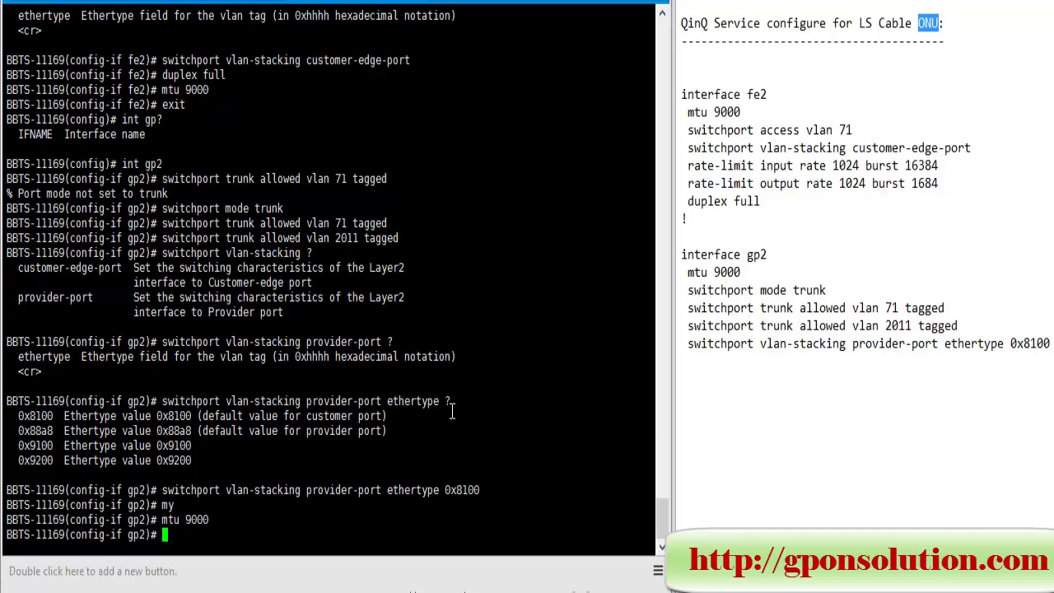
key("ctrl+z")
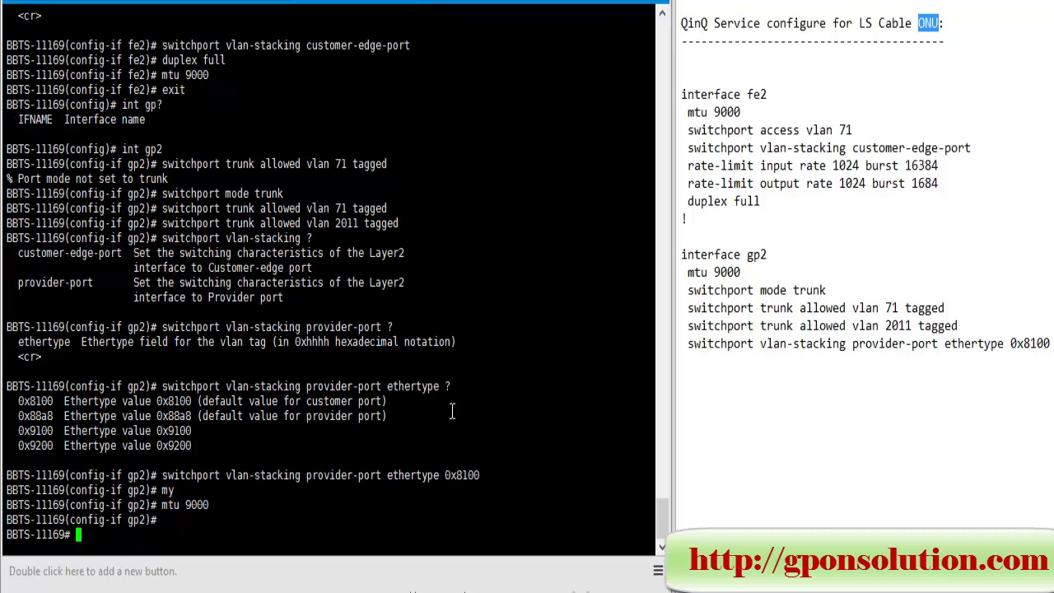
key("Return")
key("Return")
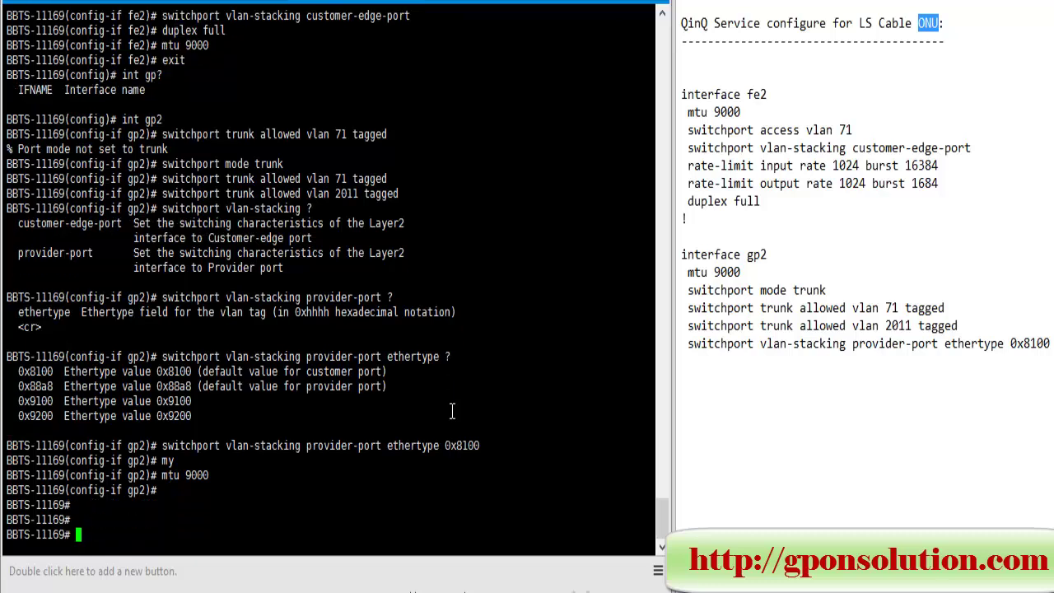
Display the running configuration and review the interface fe2 section, including its access VLAN and VLAN-stacking lines.
type("sh run")
key("Return")
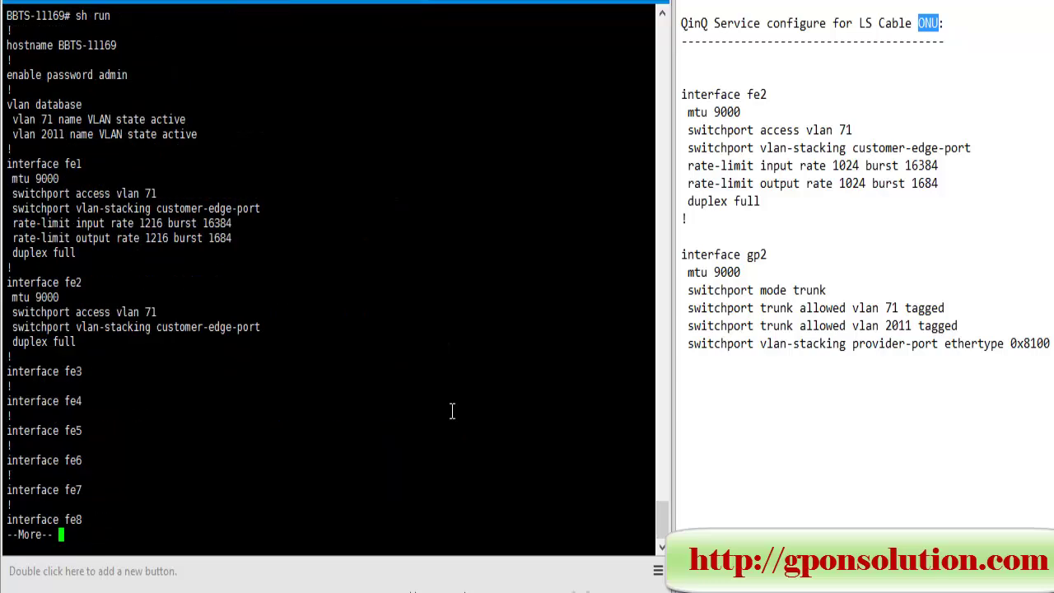
left_click_drag(93, 343, 11, 297)
left_click(3, 282)
left_click_drag(157, 312, 4, 313)
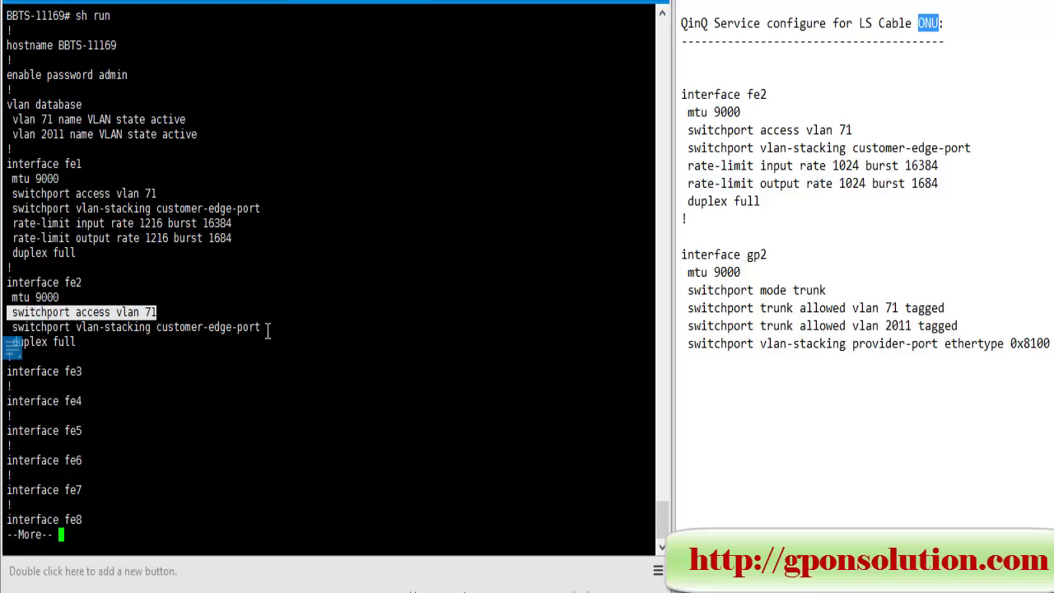
left_click_drag(266, 327, 12, 330)
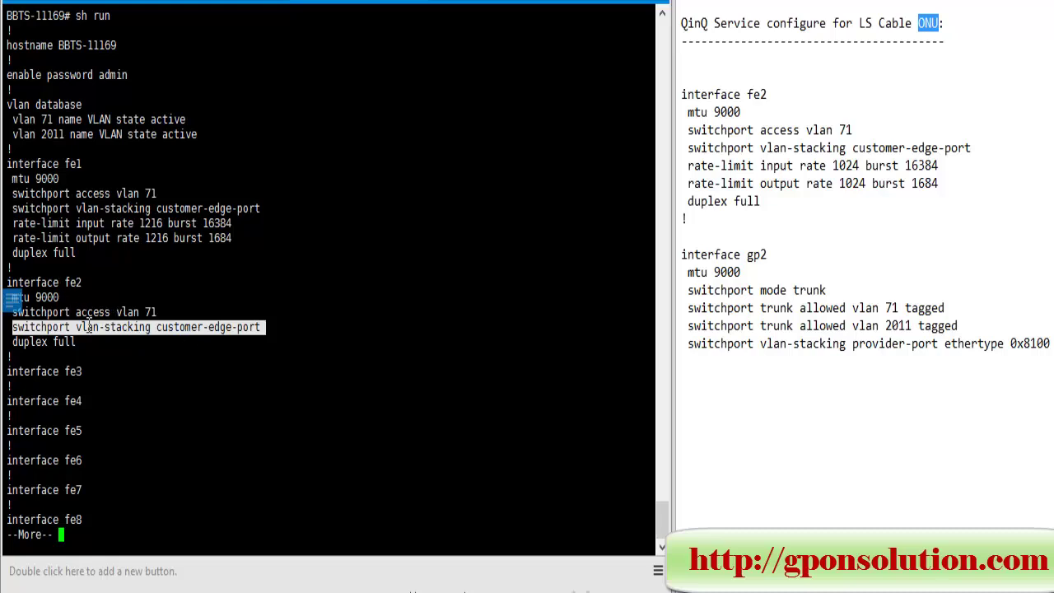
left_click(122, 353)
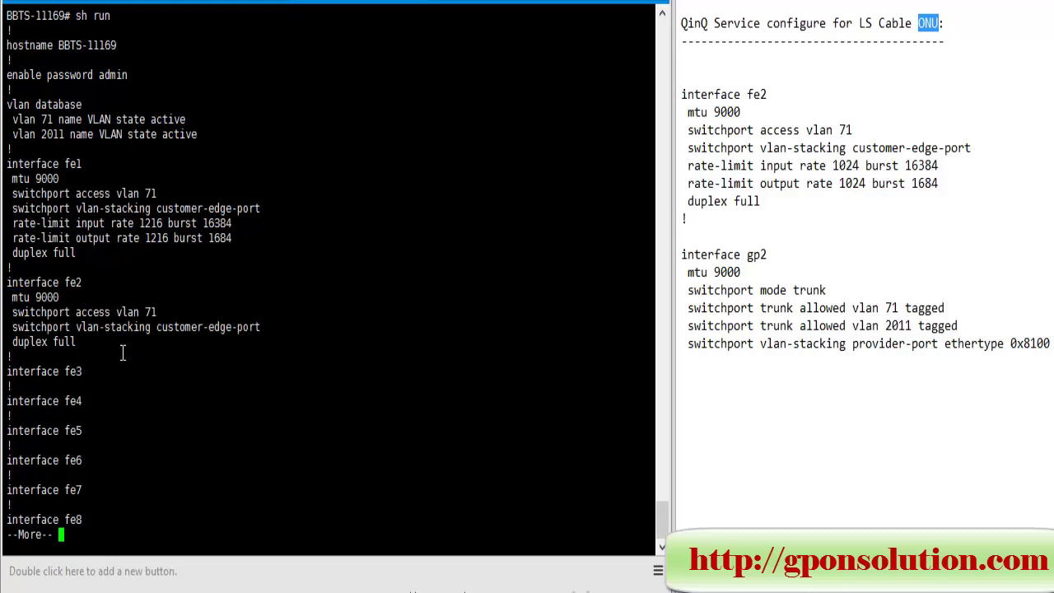
Continue through the running configuration and review the interface gp2 section, including its VLAN-stacking provider-port line.
key("space")
key("space")
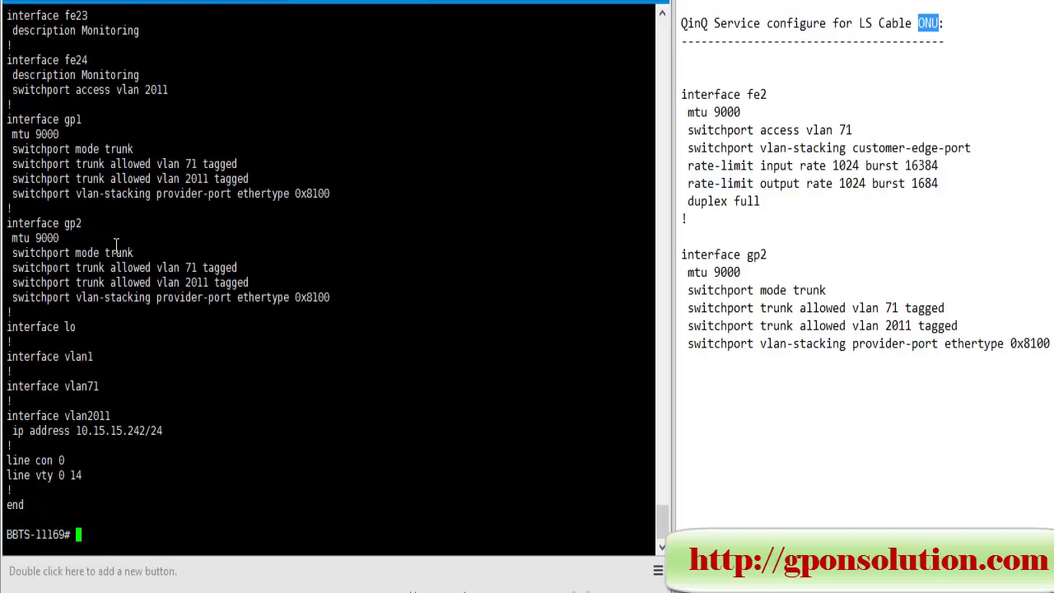
left_click_drag(8, 222, 4, 300)
left_click(336, 305)
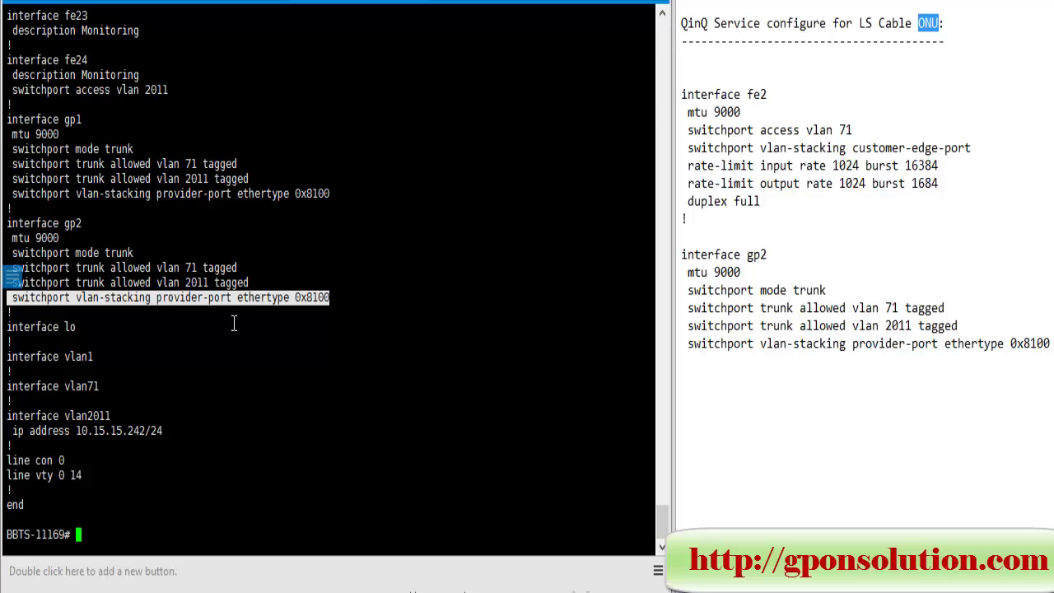
left_click(217, 399)
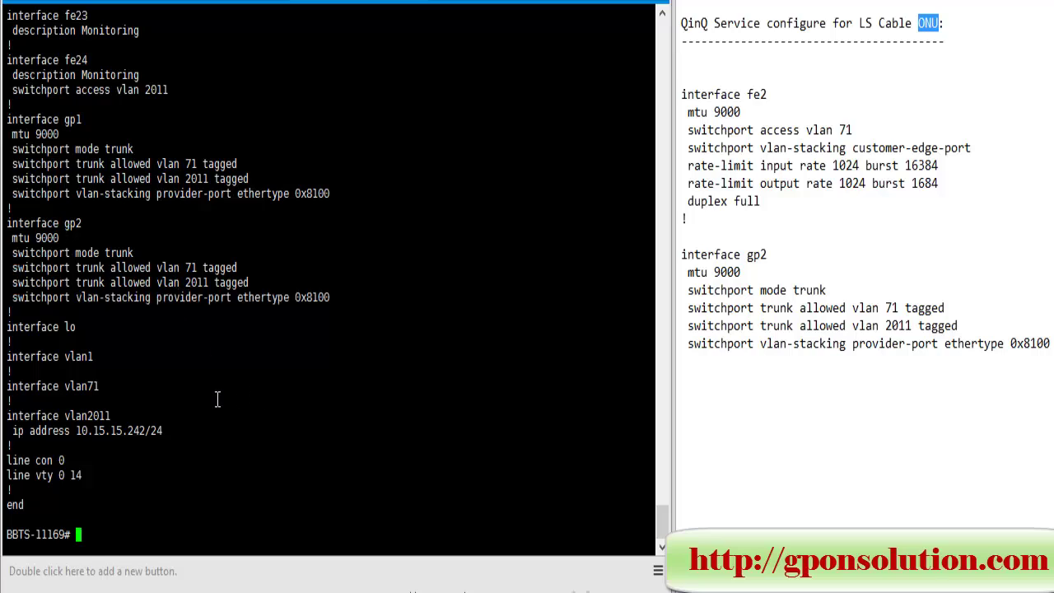
Display the full MAC address table for VLAN 71 and examine the entries learned on port fe1.
type("sh mac address-table ")
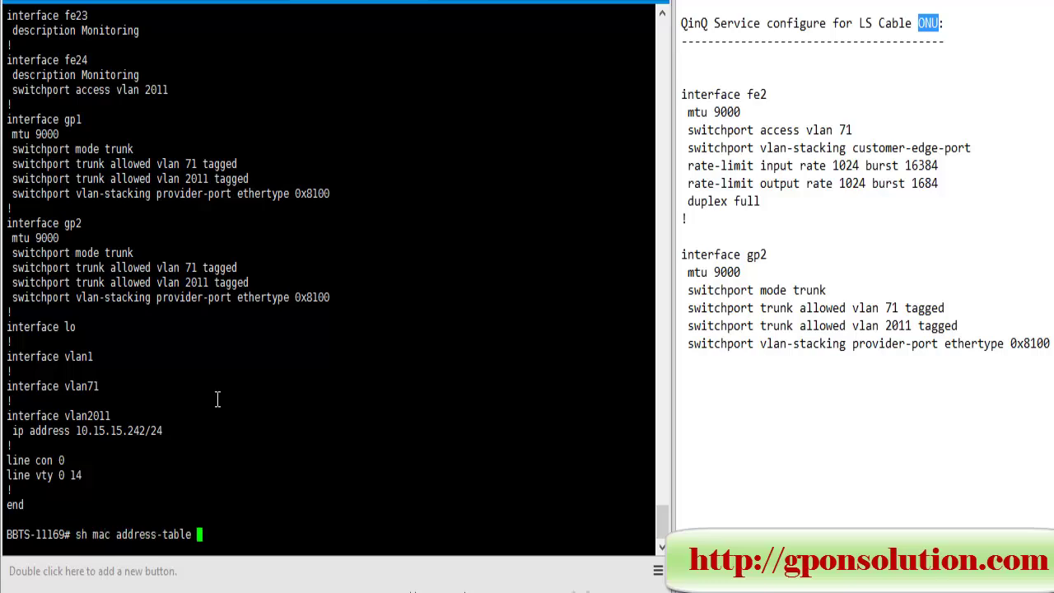
type("vlan 71")
key("Return")
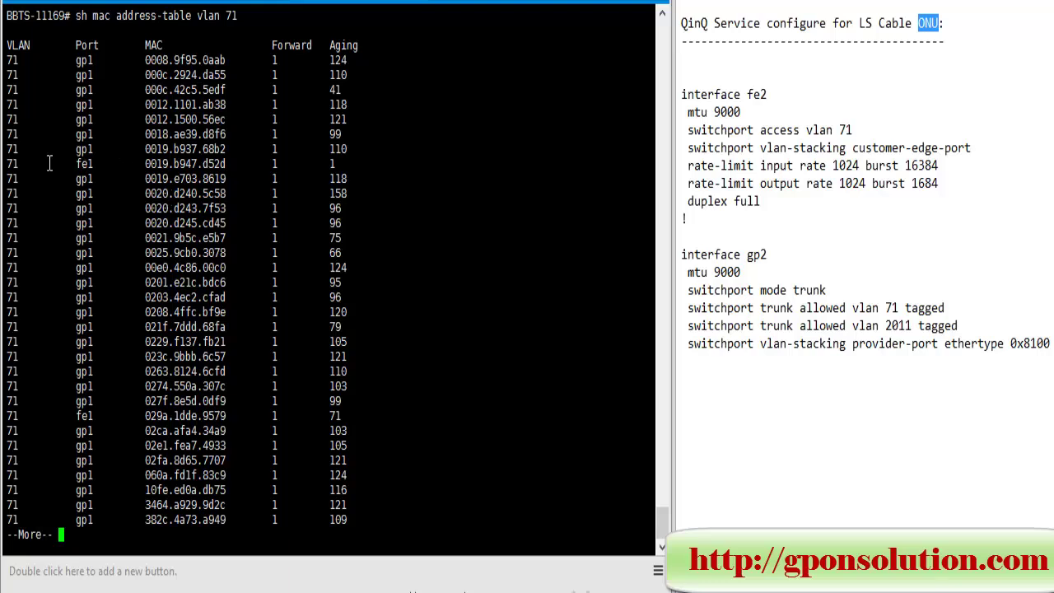
left_click_drag(361, 164, 3, 167)
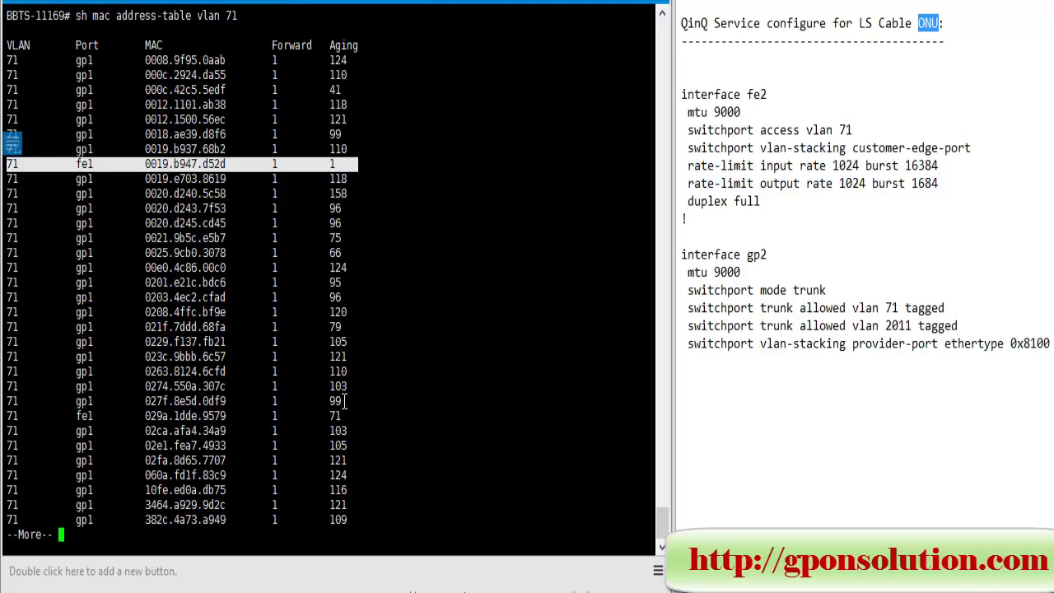
left_click_drag(4, 416, 362, 416)
left_click_drag(491, 312, 105, 149)
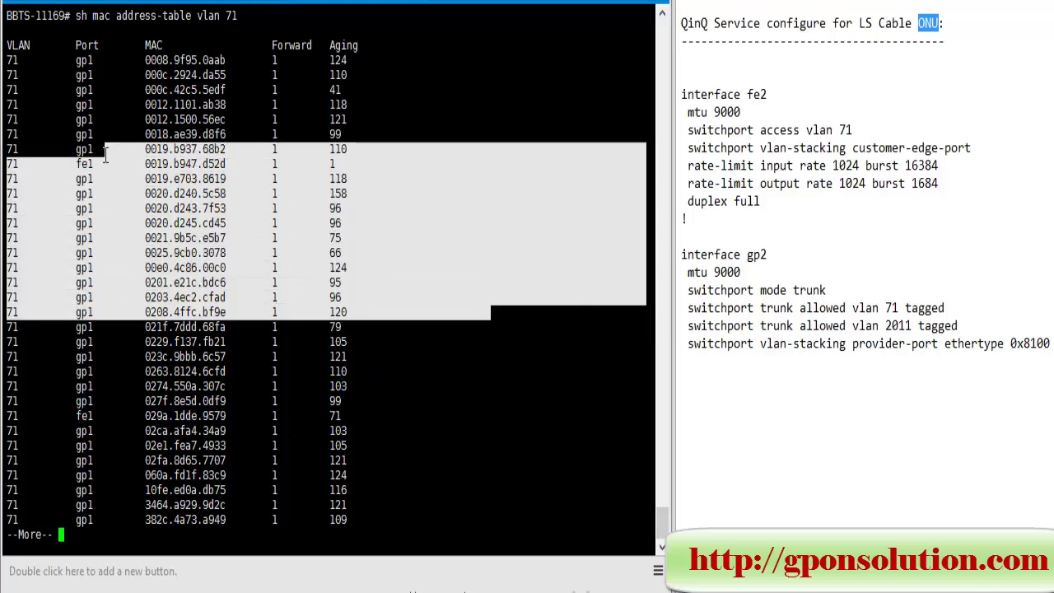
left_click(209, 221)
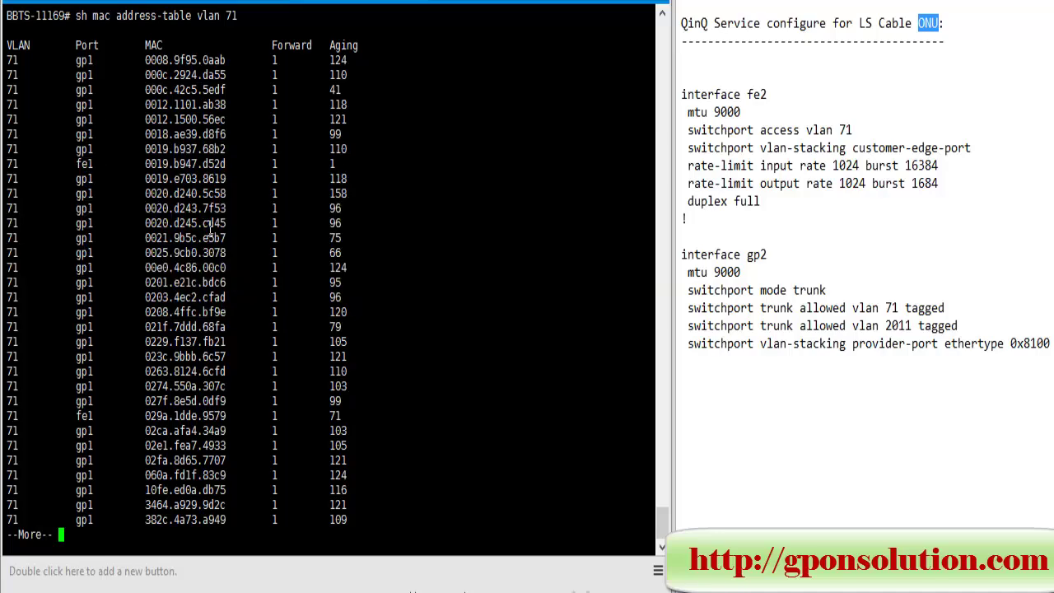
key("space")
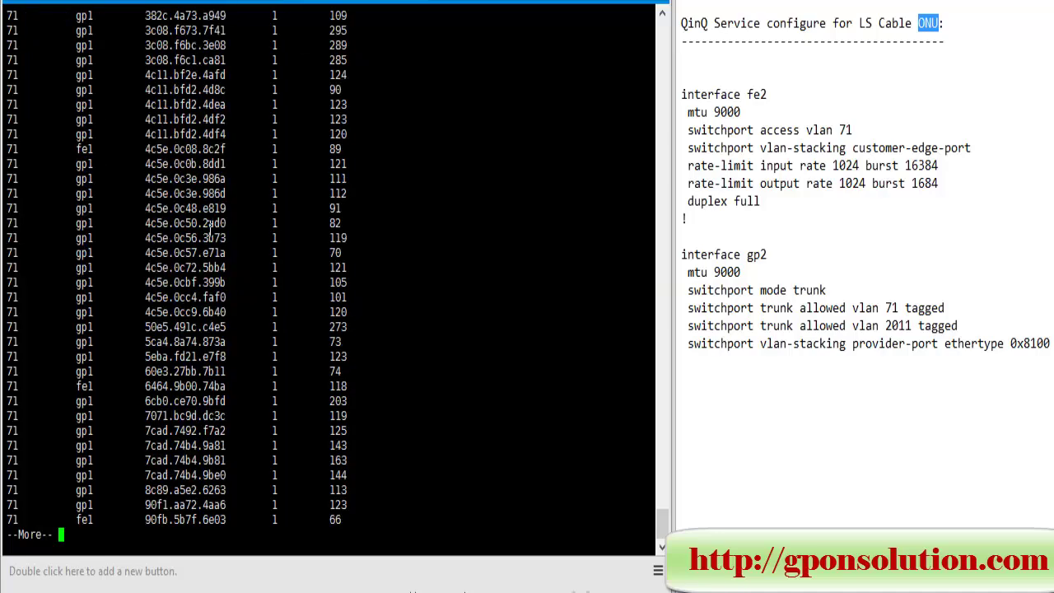
key("space")
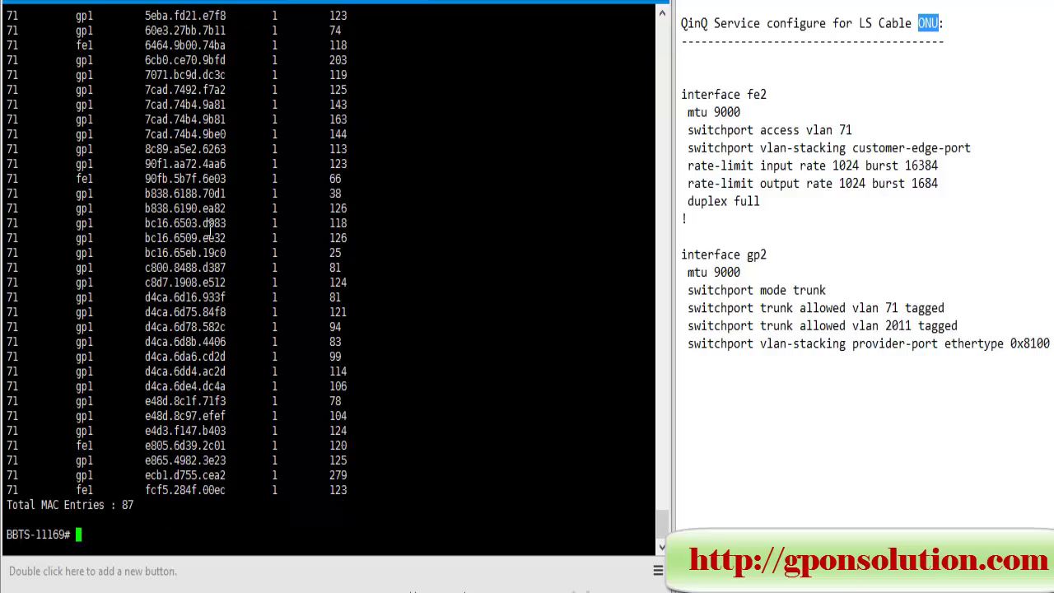
Display the MAC address table for interface fe1 only and examine its entries.
type("sh ma")
key("Tab")
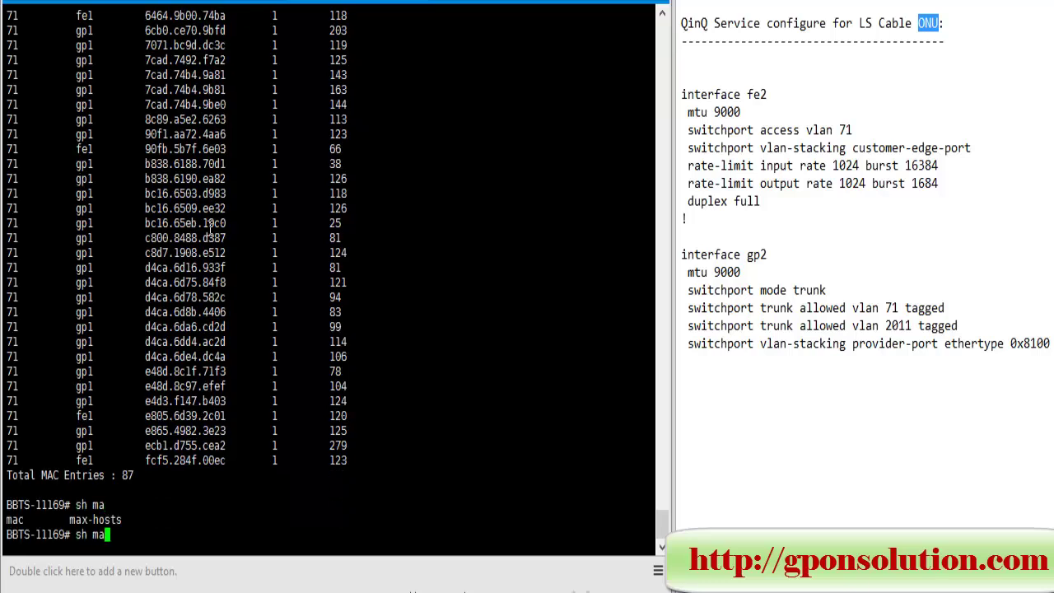
type("c ad")
key("Tab")
type("v")
key("BackSpace")
type("i")
key("Tab")
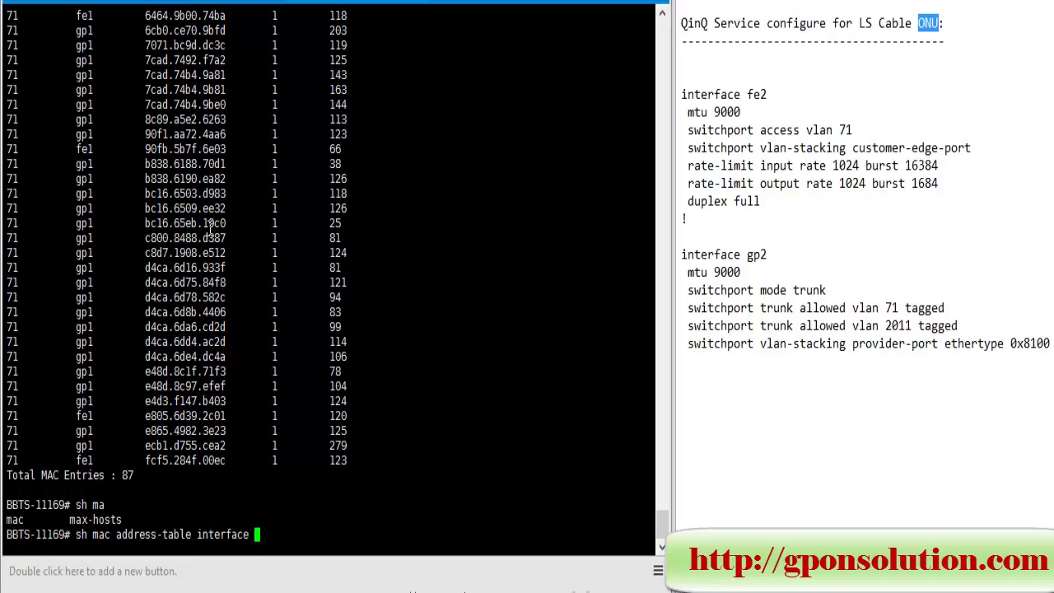
type("fe")
key("Tab")
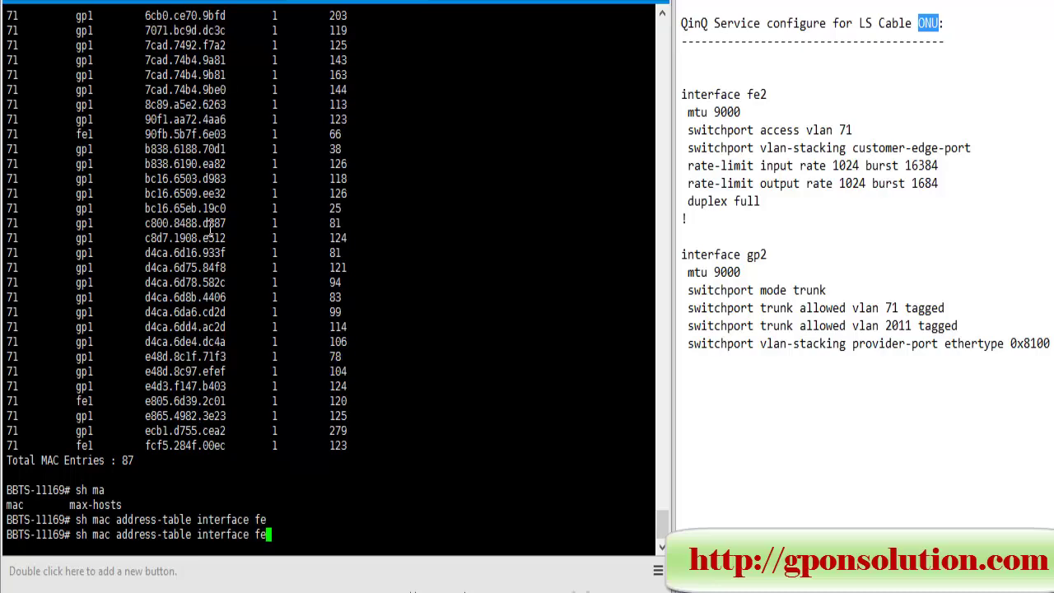
type("1")
key("Return")
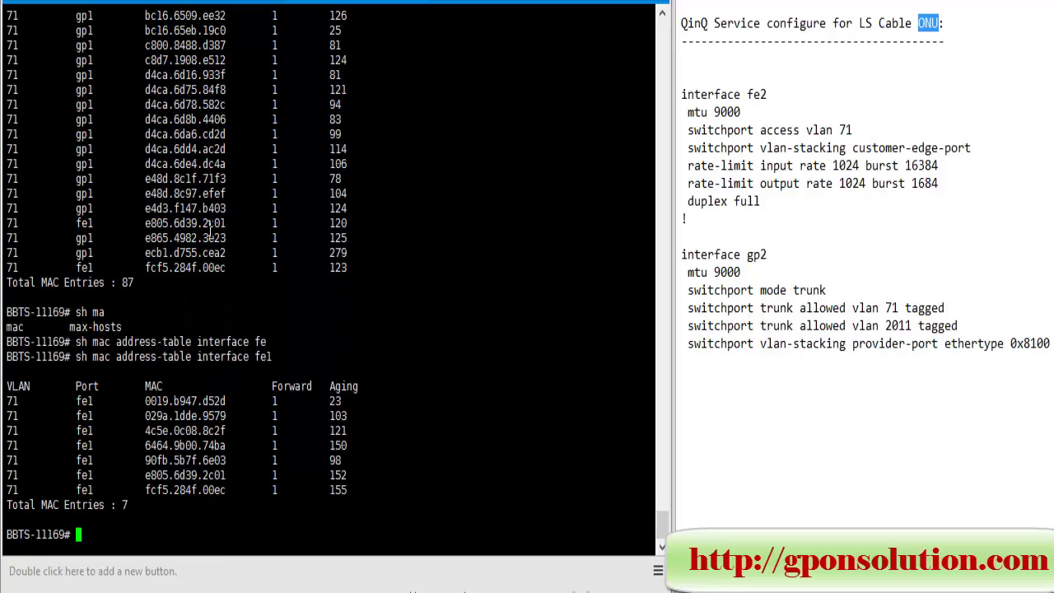
left_click_drag(364, 490, 73, 421)
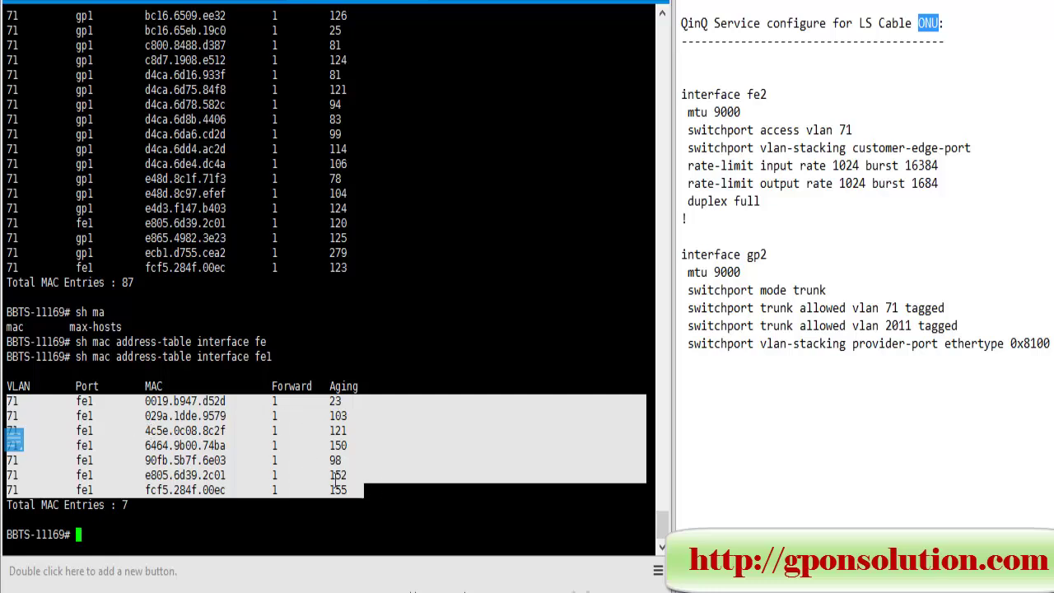
left_click(376, 494)
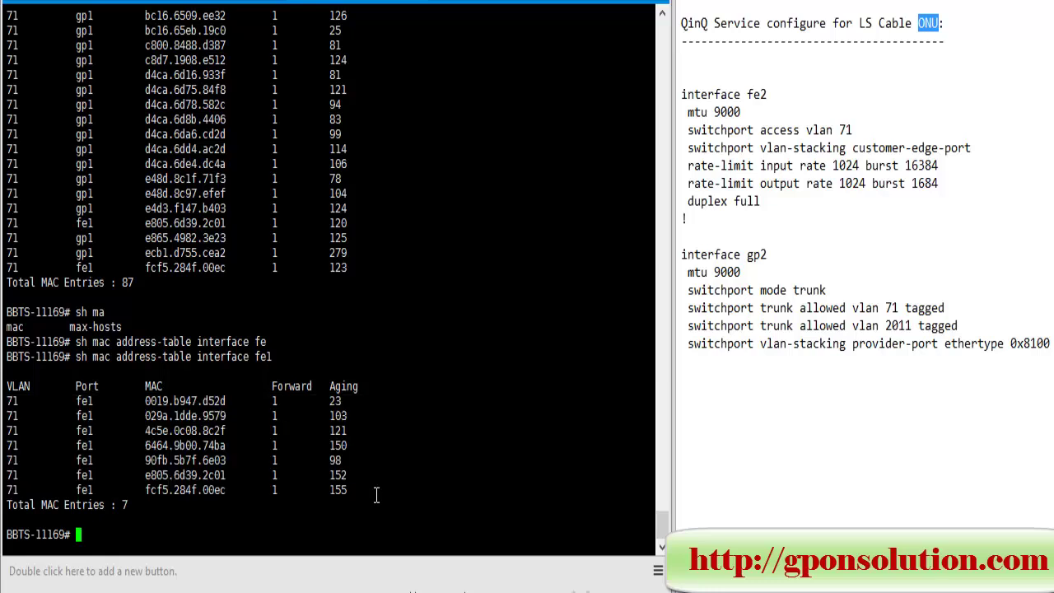
Display the link, speed and duplex status of all the ONU's ports.
type("sh port status")
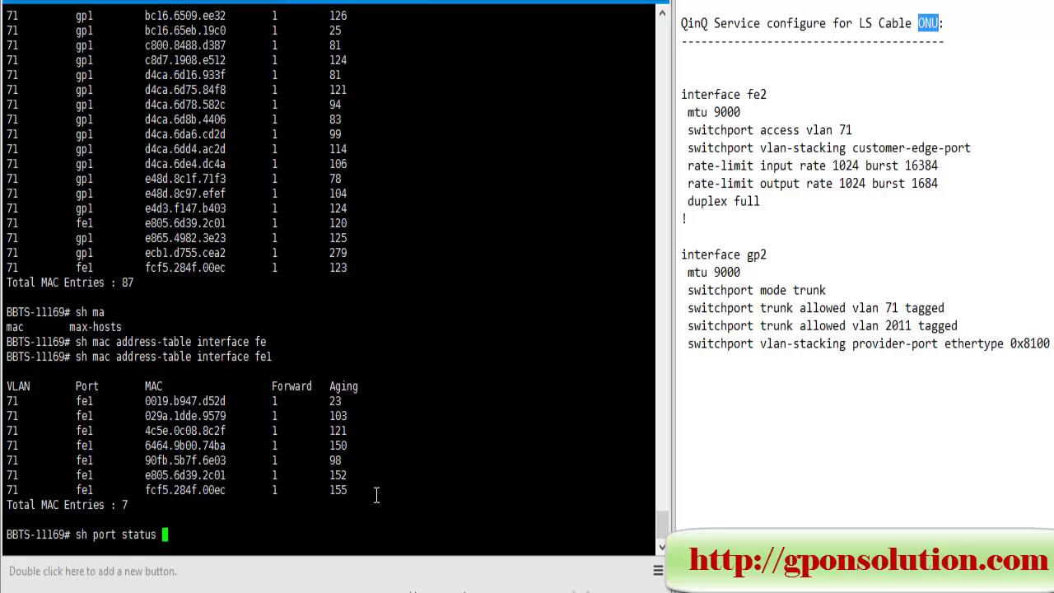
key("Return")
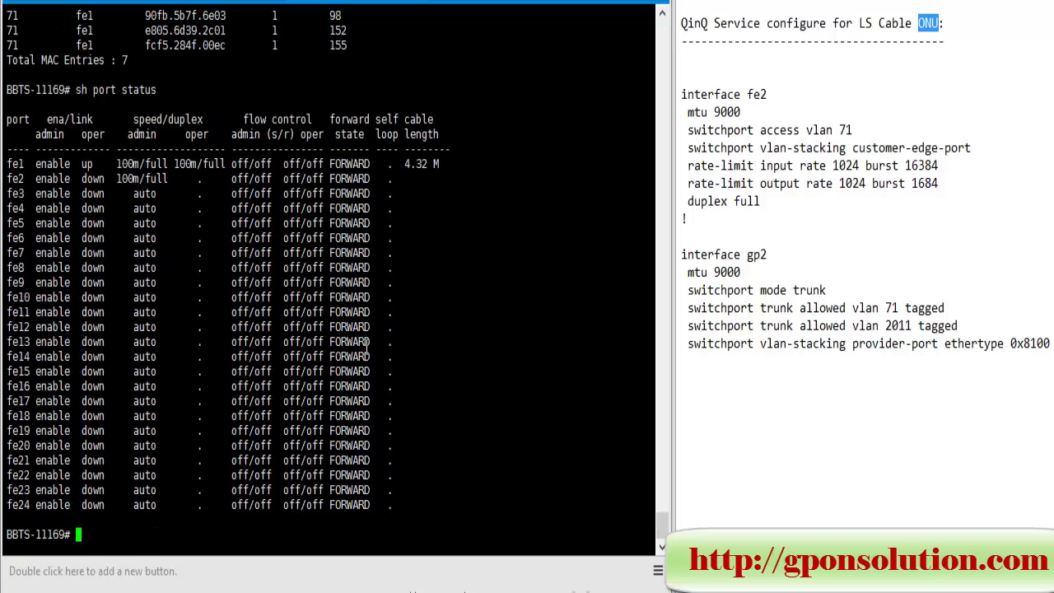
Examine the fe2 row of the port status table, covering its link state and speed/duplex setting.
left_click_drag(9, 178, 418, 186)
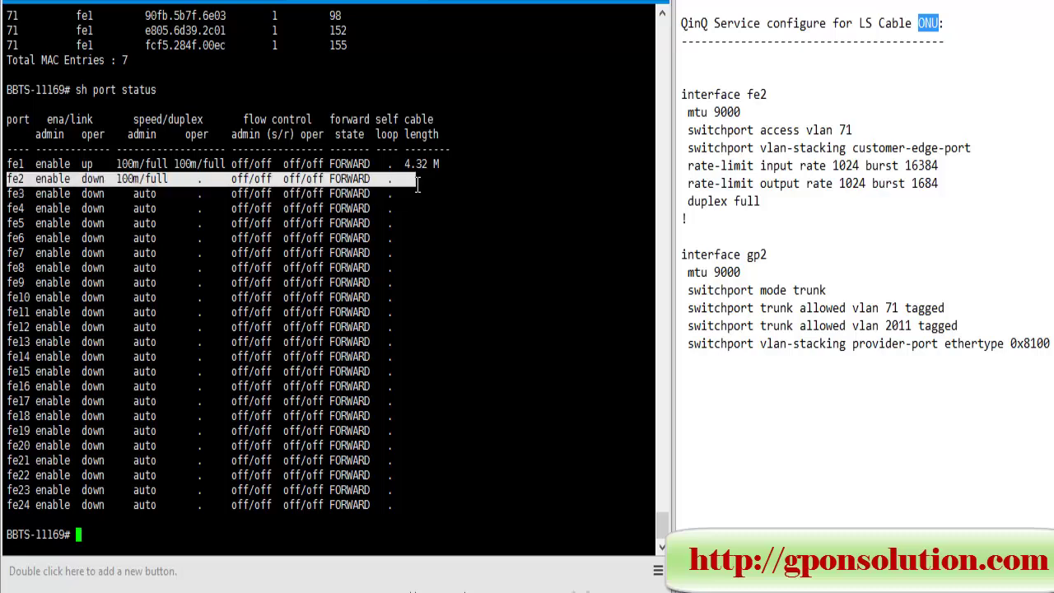
left_click(60, 183)
left_click_drag(406, 178, 12, 177)
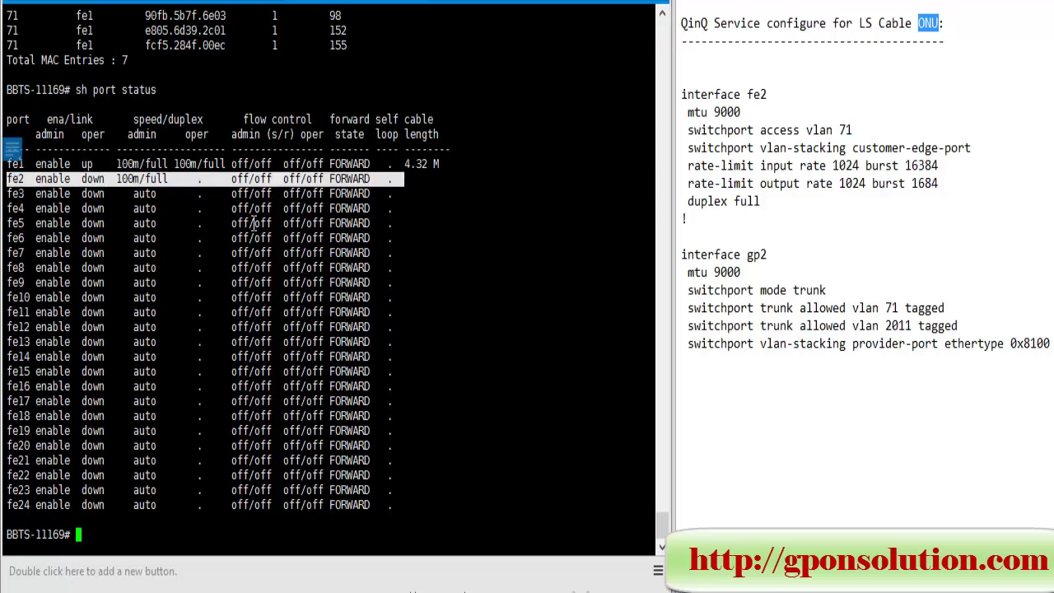
left_click(337, 223)
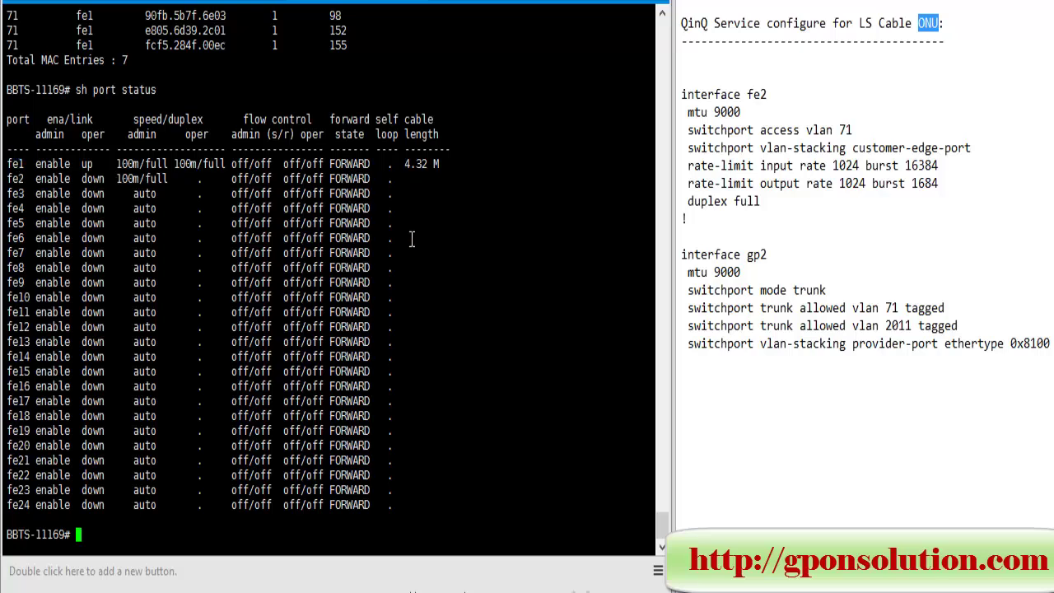
Display the traffic load of all ports and examine the link rate and RX/TX load of fe1.
type("sh port load")
key("Return")
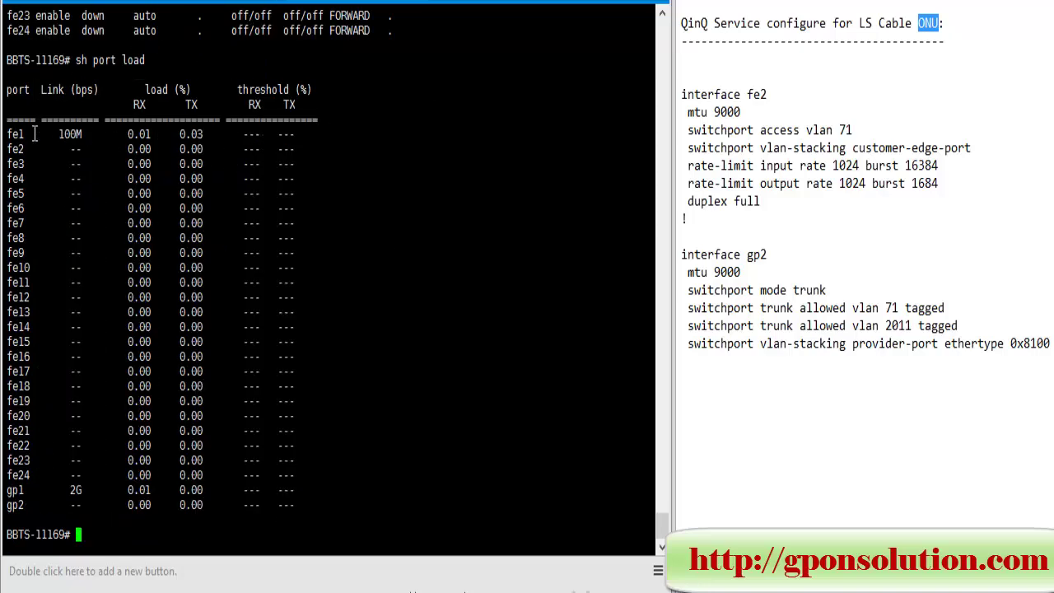
left_click_drag(88, 134, 8, 136)
left_click(305, 136)
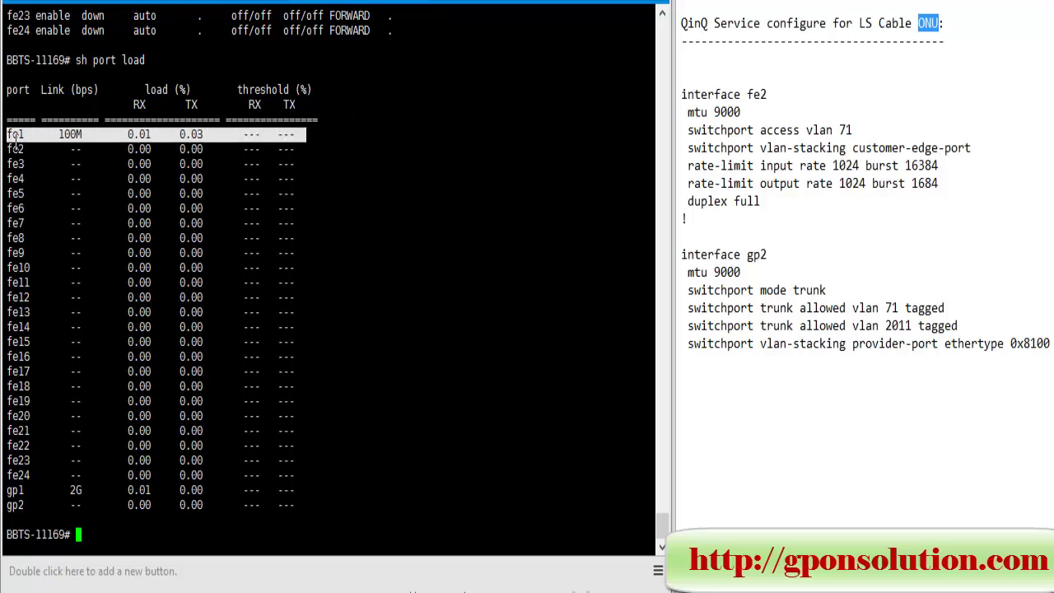
left_click_drag(204, 135, 123, 135)
left_click(434, 219)
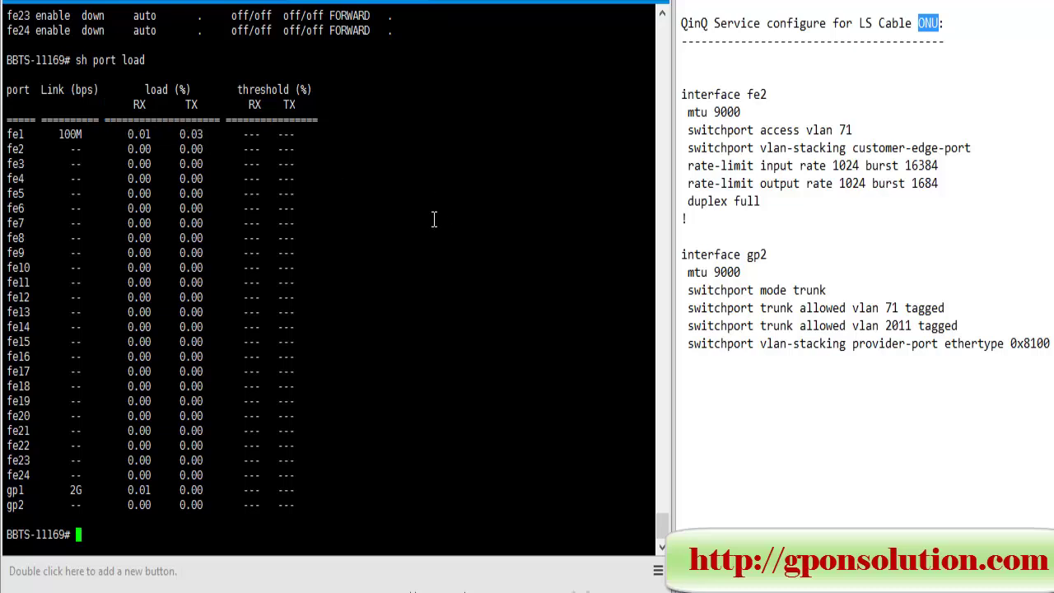
Display the ONU's running configuration again to review the fe1 and fe2 interface sections.
type("sh run")
key("Return")
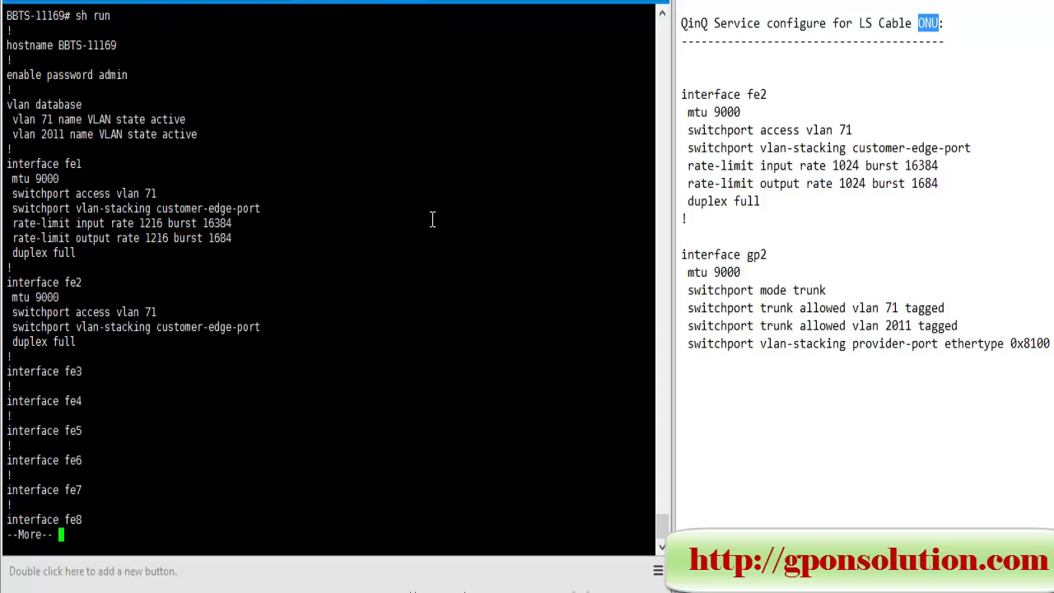